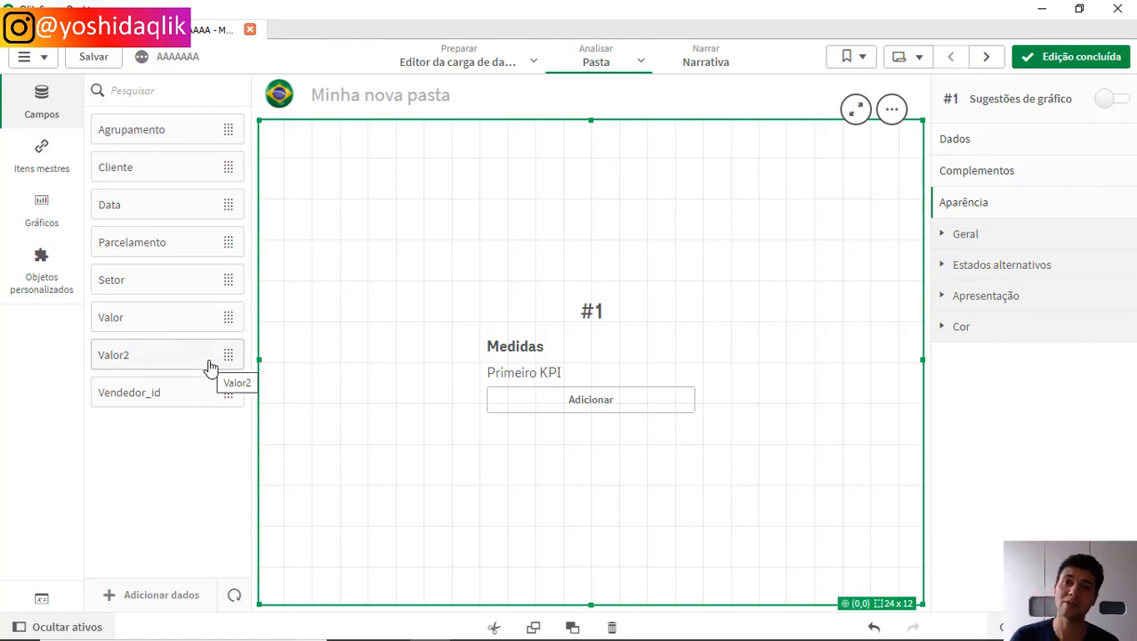
# Add a first KPI measure to the empty chart with the expression sum(Valor - Valor2/2)
pyautogui.click(558, 400)
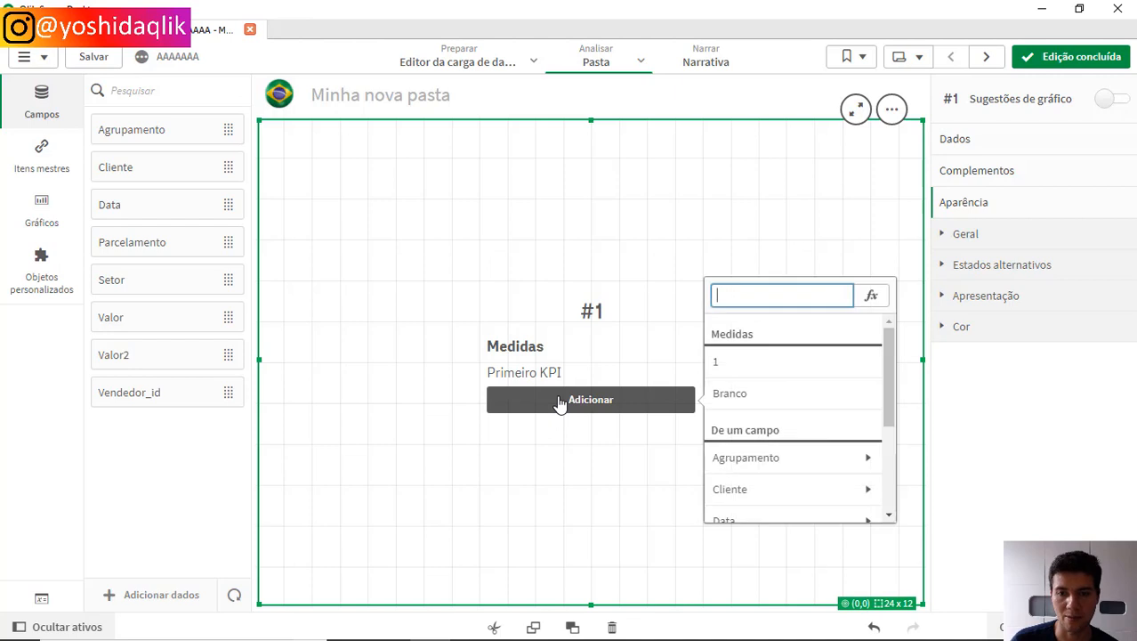
pyautogui.click(872, 296)
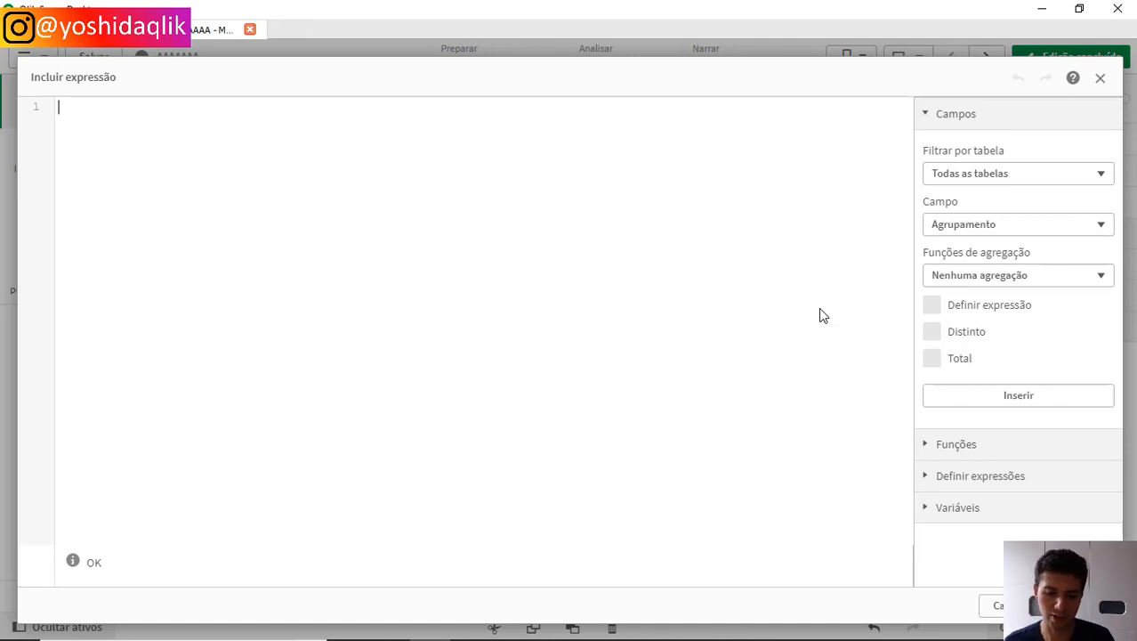
pyautogui.write('sum')
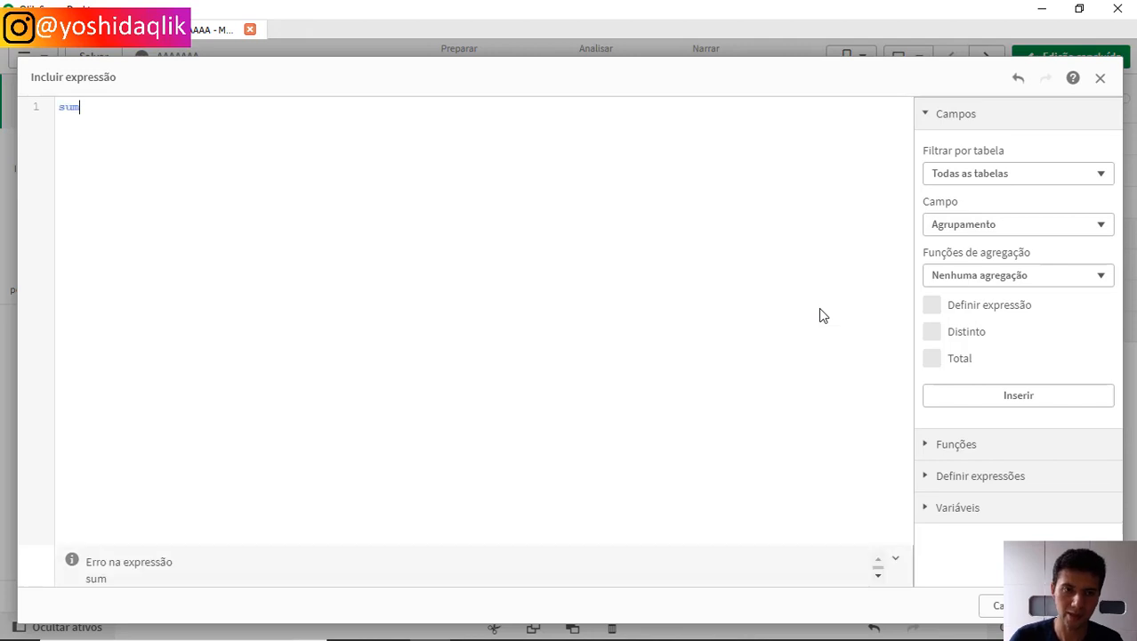
pyautogui.write('(valo')
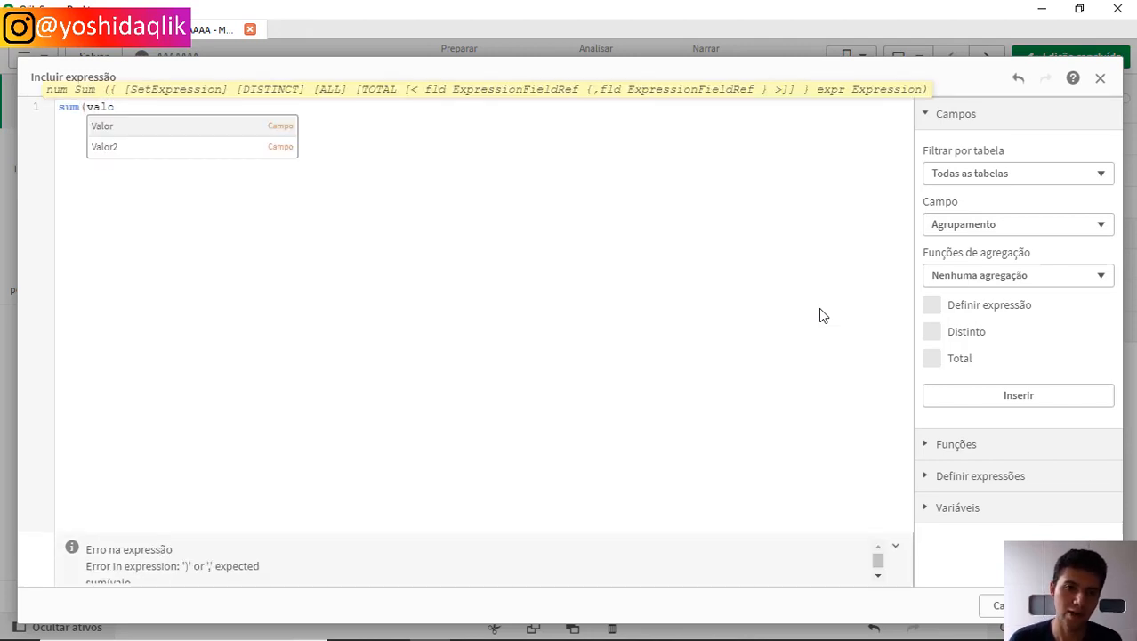
pyautogui.press('Return')
pyautogui.write('- va')
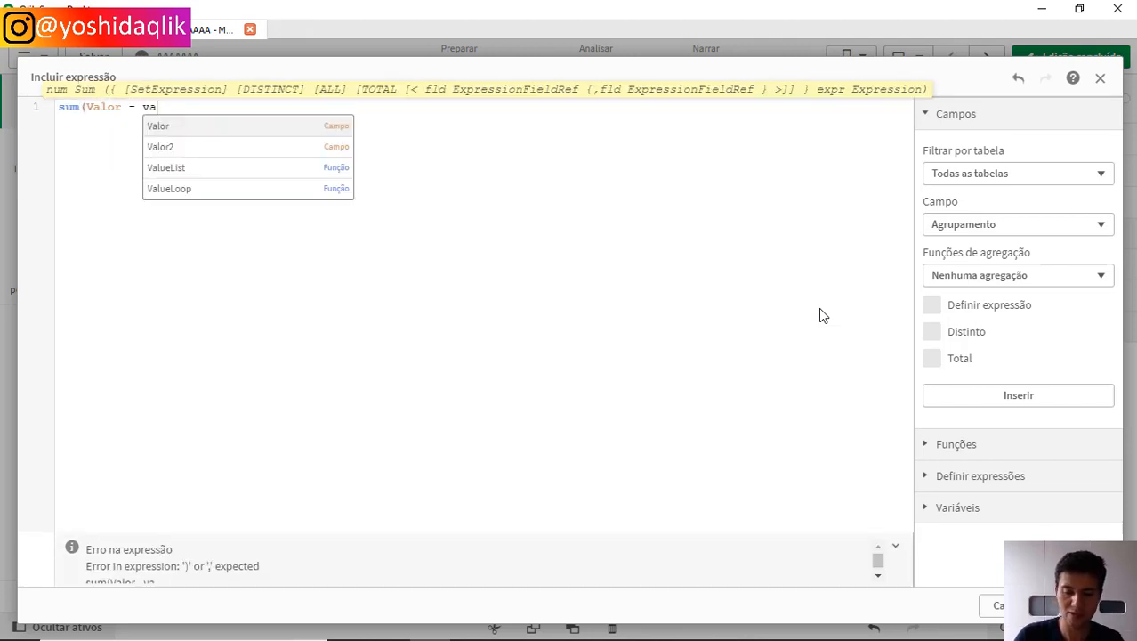
pyautogui.press('BackSpace')
pyautogui.press('BackSpace')
pyautogui.write('valo')
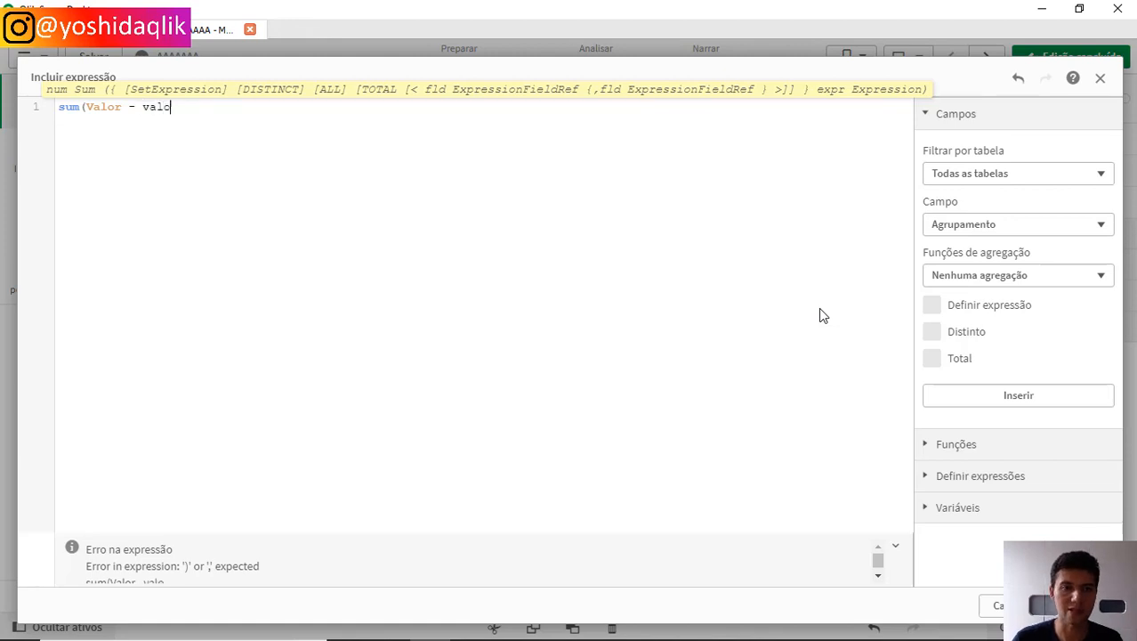
pyautogui.press('Down')
pyautogui.press('Return')
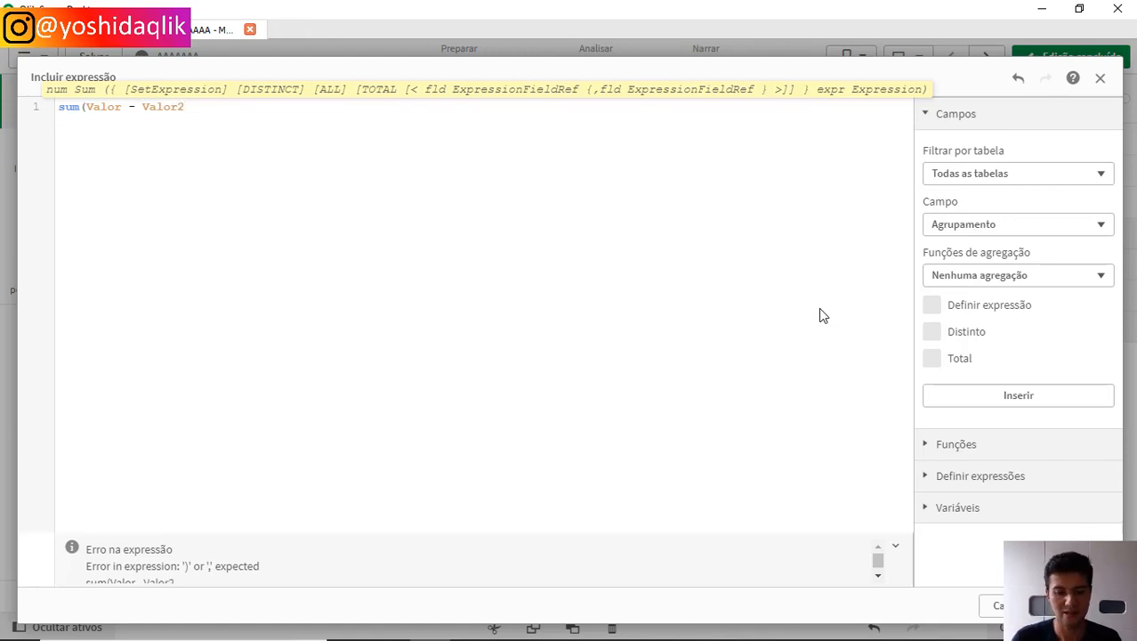
pyautogui.write('/2)')
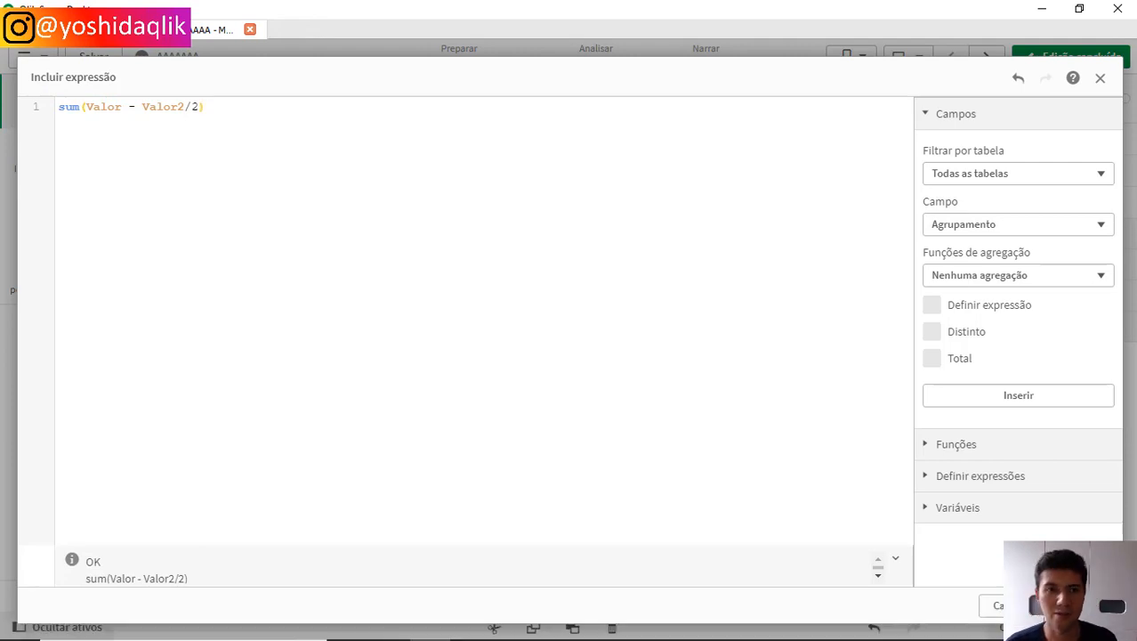
pyautogui.click(1082, 605)
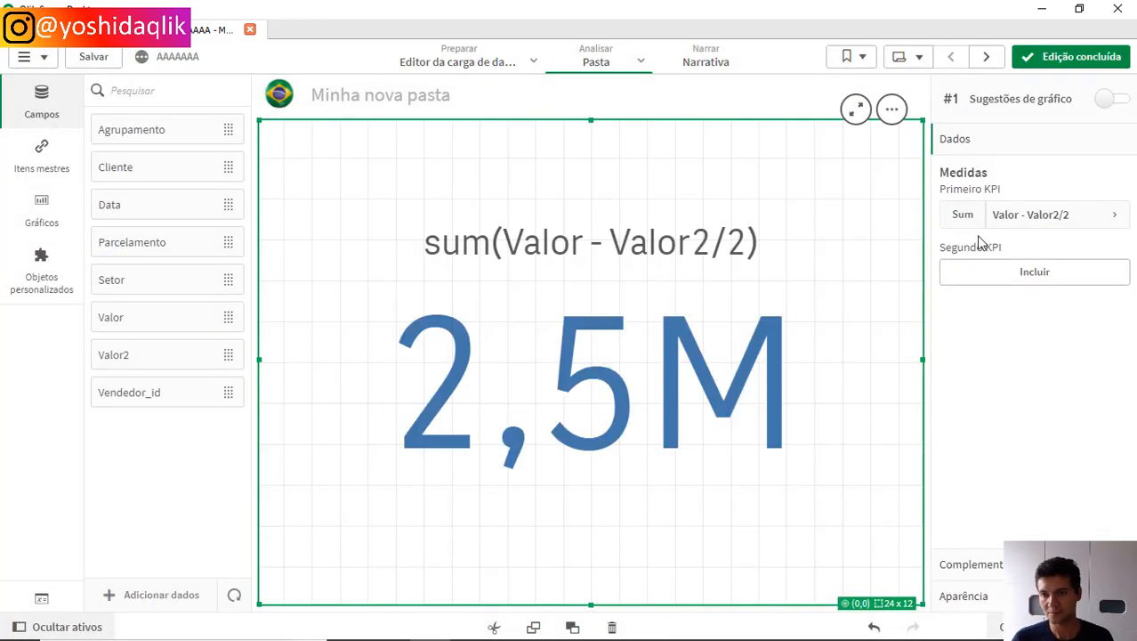
# Set the measure's number format to Número and shrink the KPI to 24 x 4 grid cells
pyautogui.click(1030, 216)
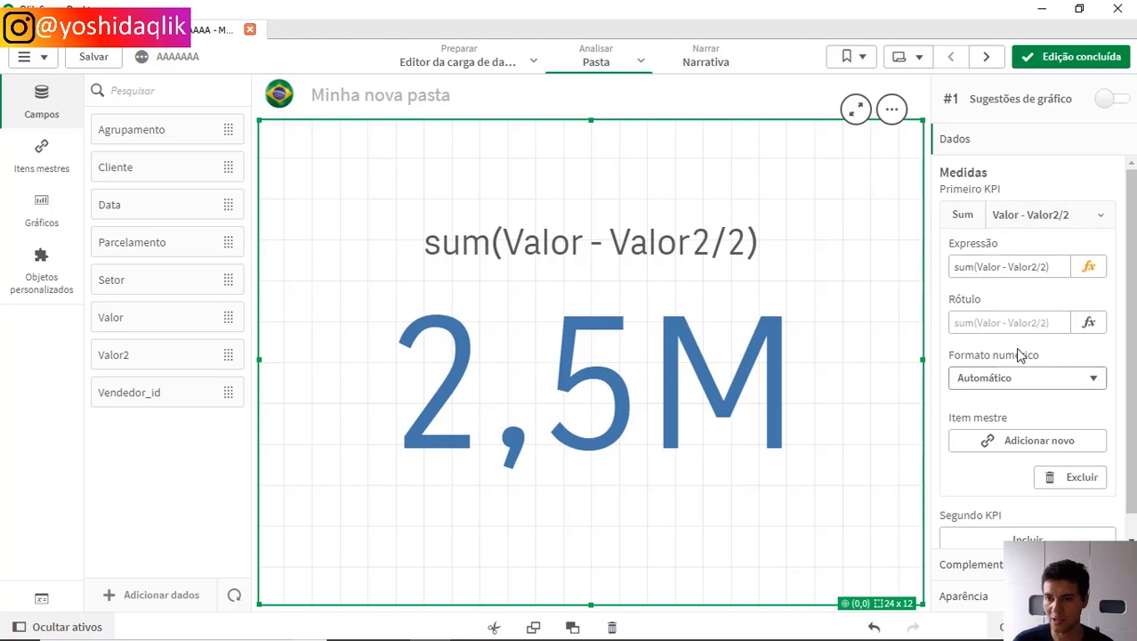
pyautogui.click(1008, 377)
pyautogui.click(991, 411)
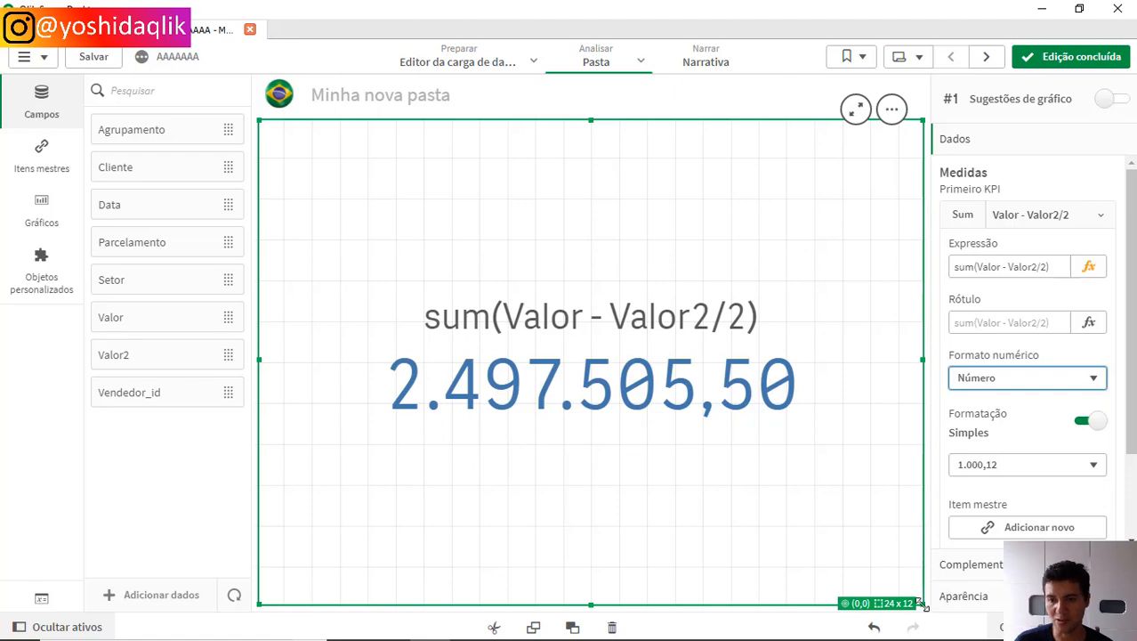
pyautogui.moveTo(921, 604); pyautogui.dragTo(931, 271)
# Review the KPI's expression, examining how the Valor and Valor2 fields are combined inside the sum
pyautogui.click(1079, 277)
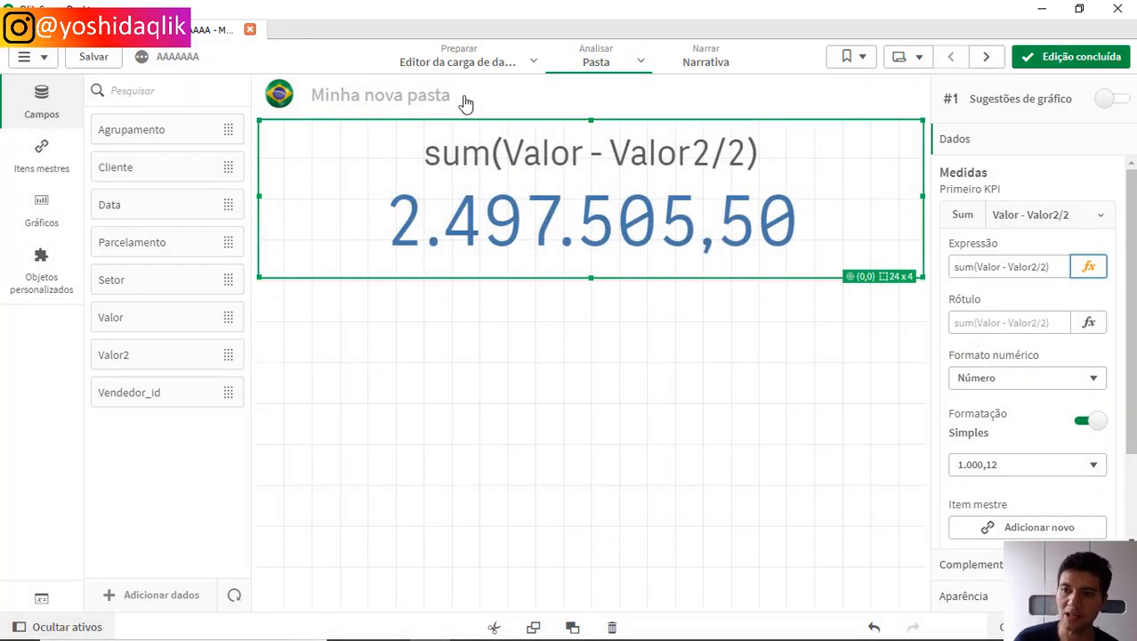
pyautogui.doubleClick(172, 107)
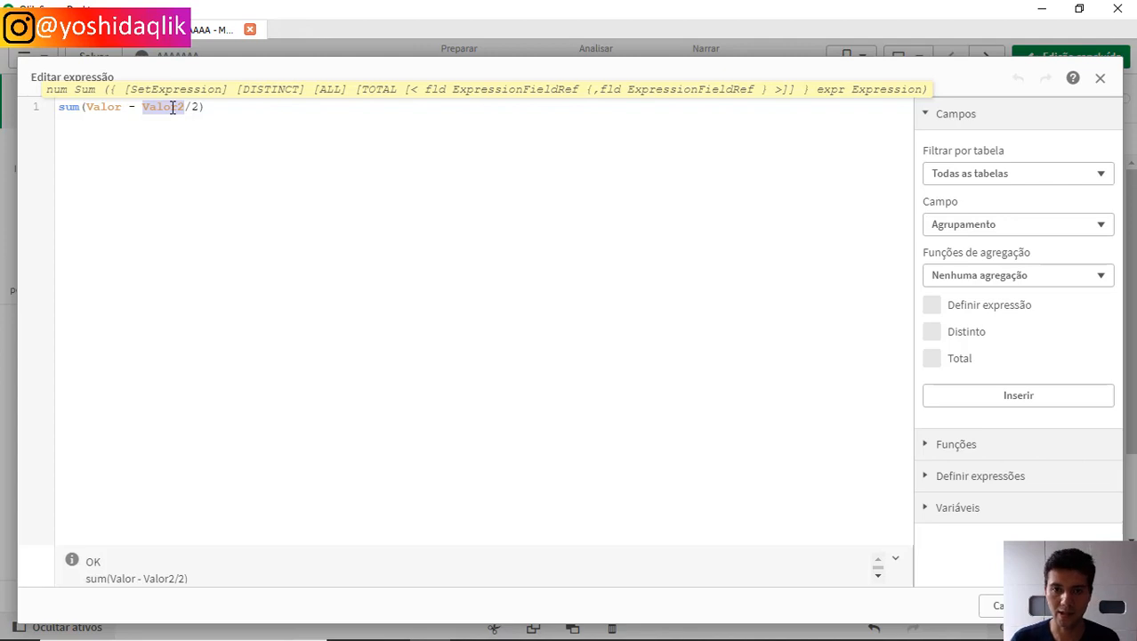
pyautogui.click(247, 244)
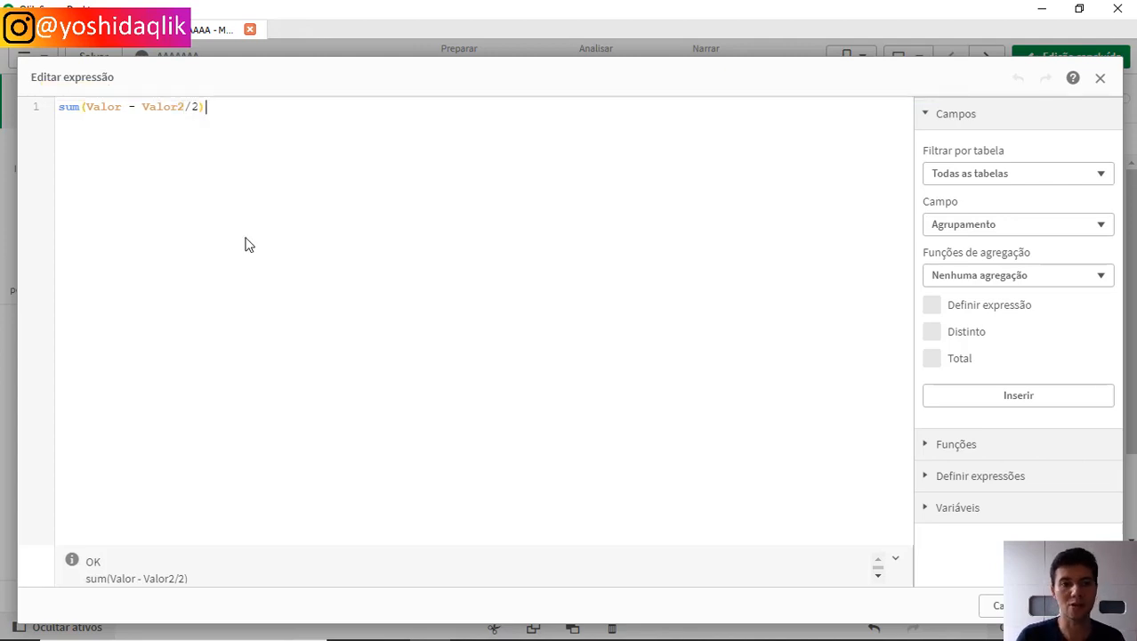
pyautogui.doubleClick(152, 108)
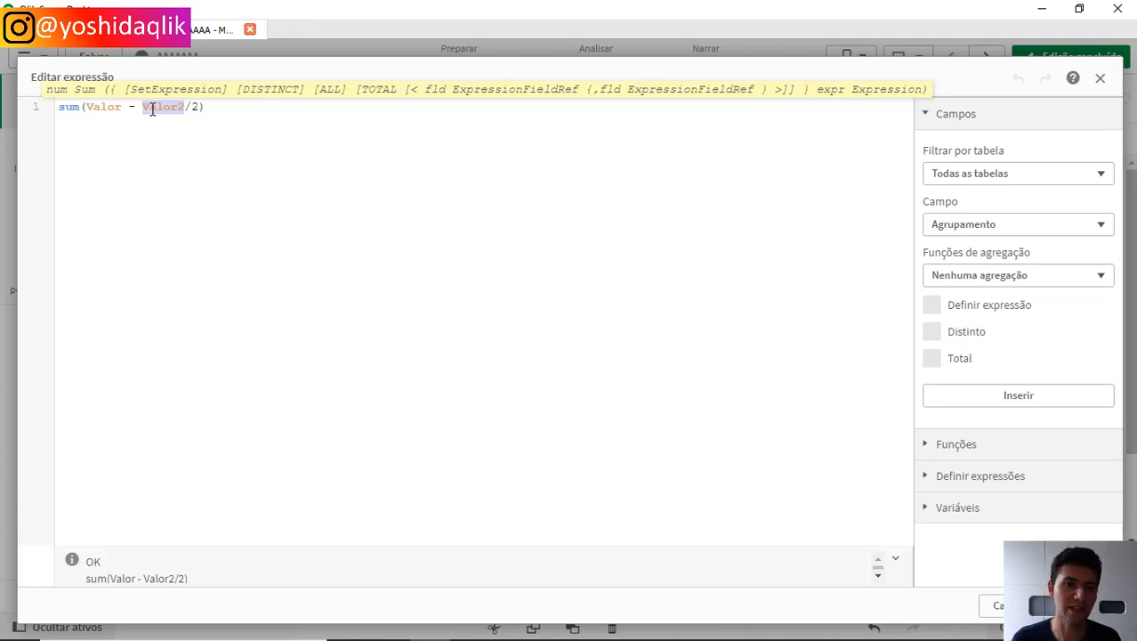
pyautogui.doubleClick(110, 107)
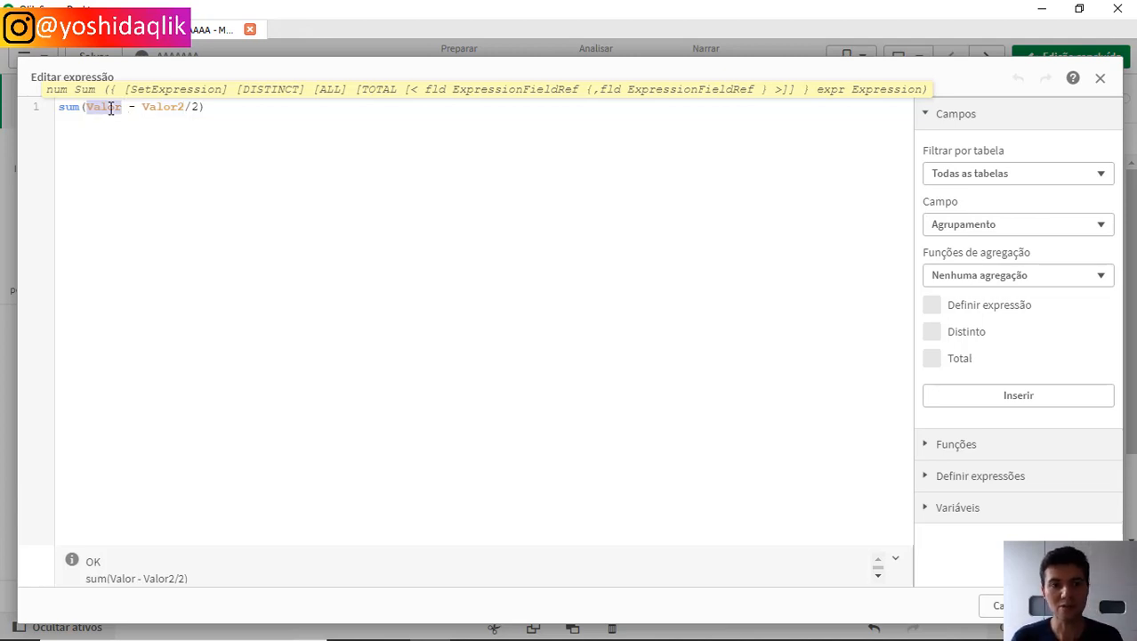
pyautogui.doubleClick(163, 107)
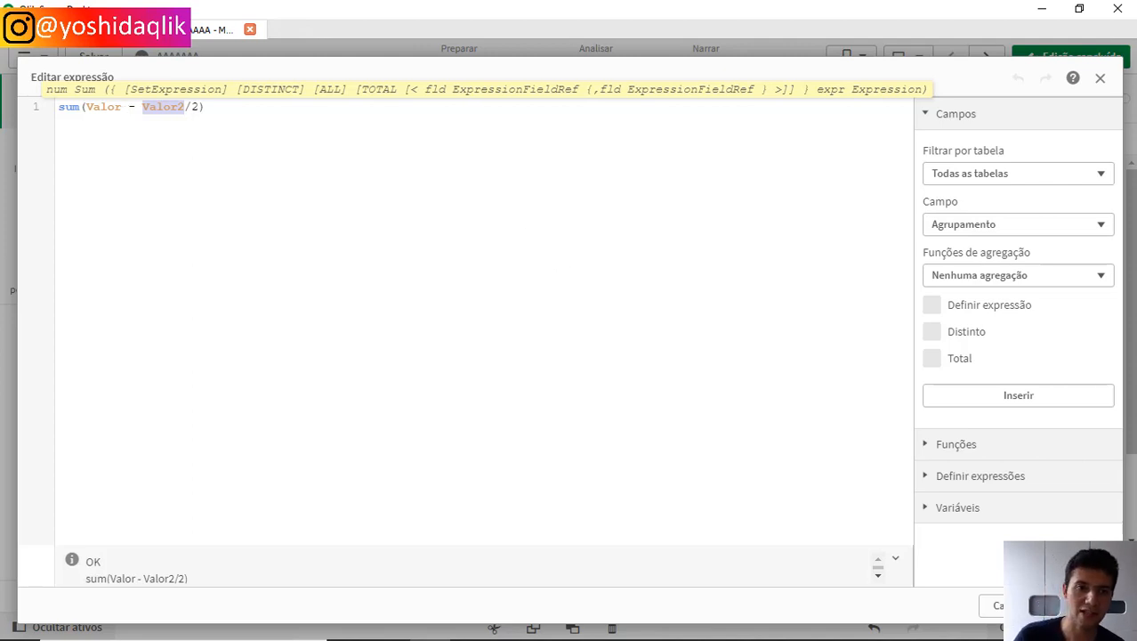
pyautogui.doubleClick(101, 107)
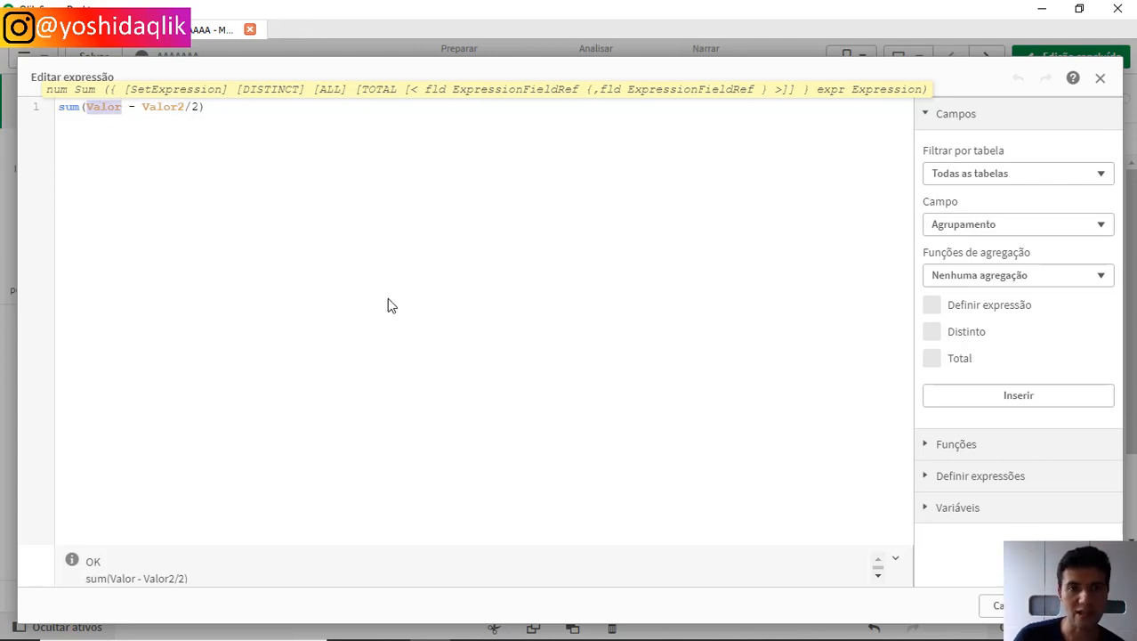
pyautogui.click(1079, 605)
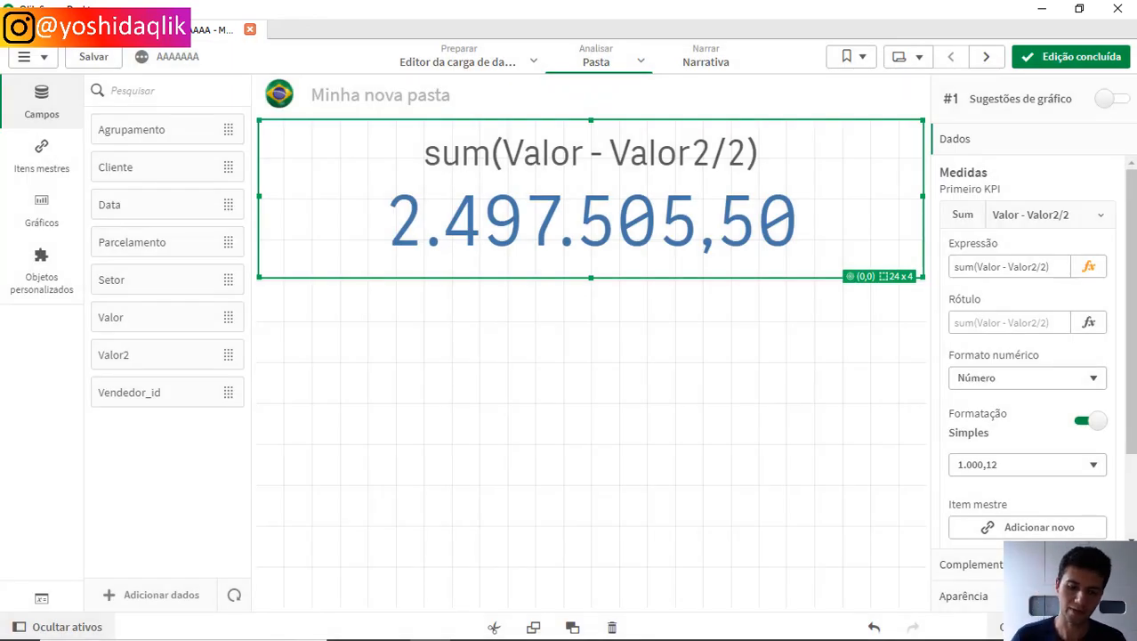
# Paste a copy of the KPI directly below the original and size it to 24 x 3 grid cells
pyautogui.click(735, 495)
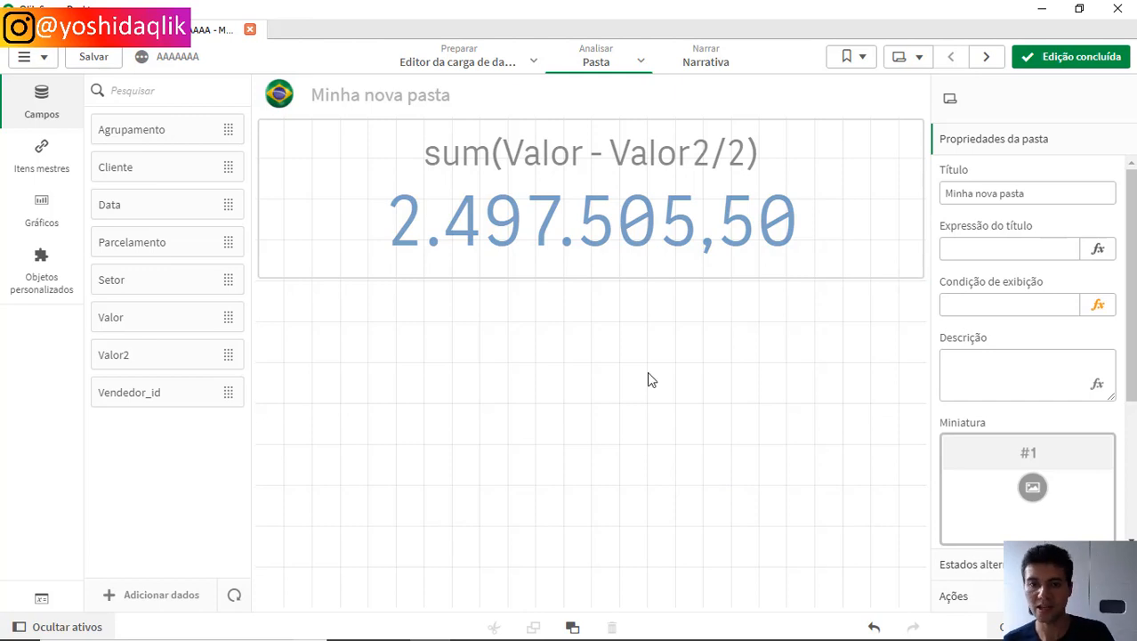
pyautogui.hotkey('ctrl', 'v')
pyautogui.moveTo(514, 512); pyautogui.dragTo(464, 339)
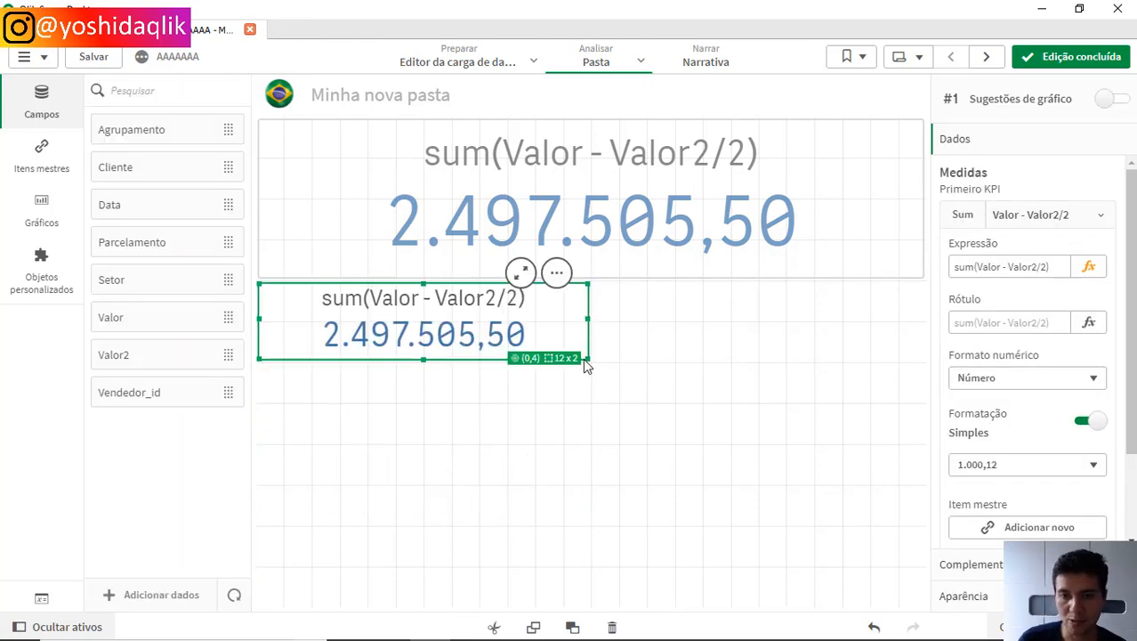
pyautogui.moveTo(585, 359); pyautogui.dragTo(925, 402)
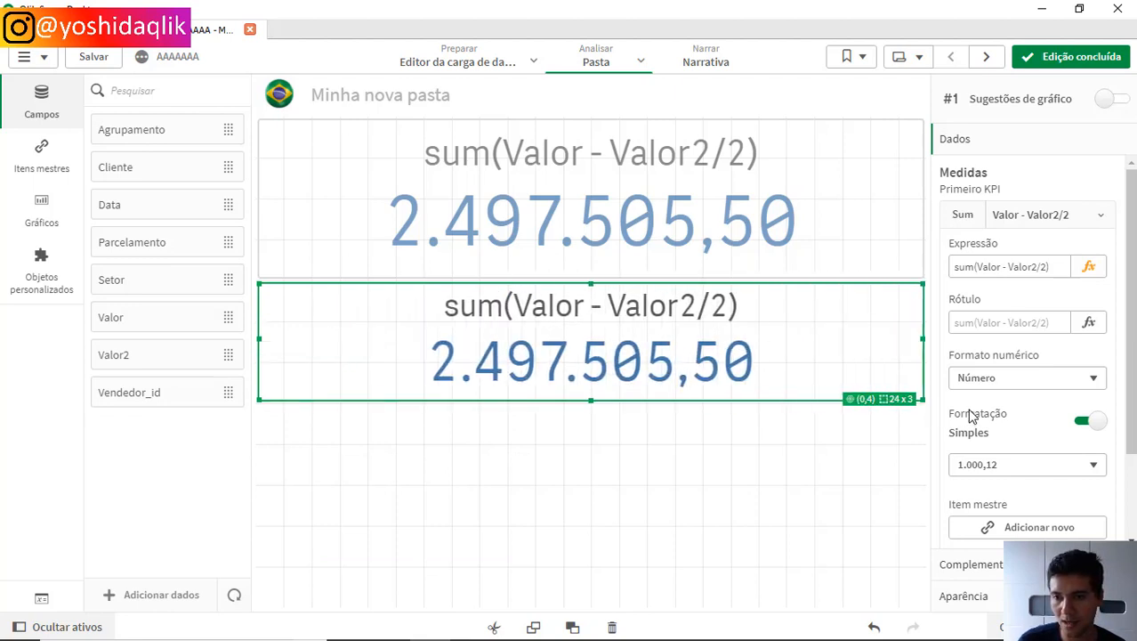
# Change the copied KPI's expression to sum(Valor) - sum(Valor2)/2 and enlarge the KPI to 24 x 4 grid cells
pyautogui.click(1088, 266)
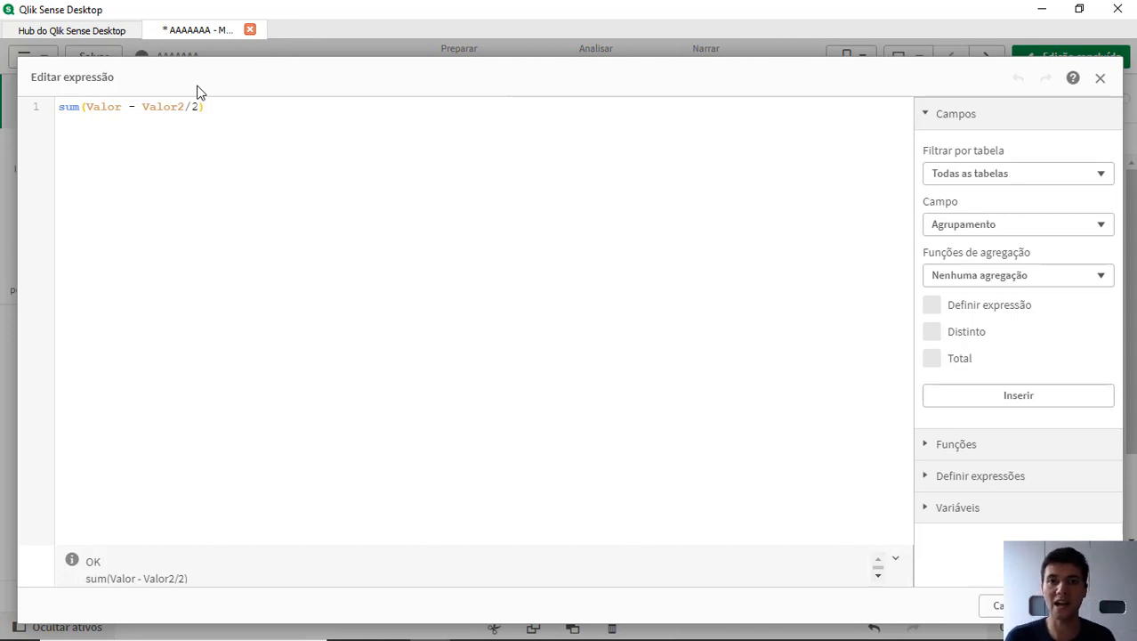
pyautogui.click(123, 105)
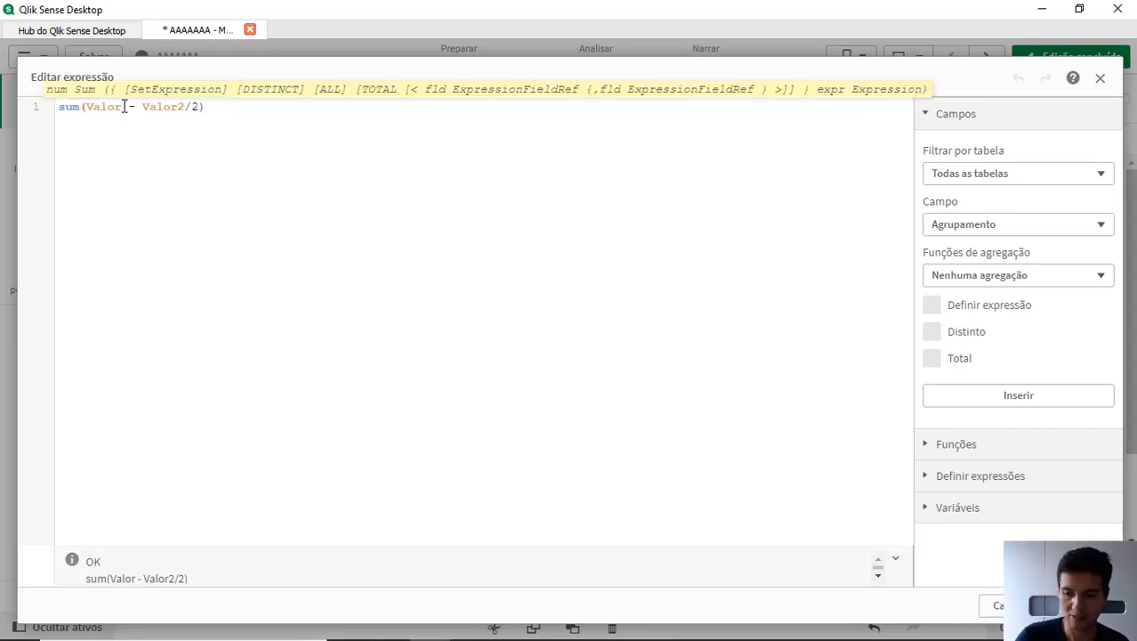
pyautogui.write(')')
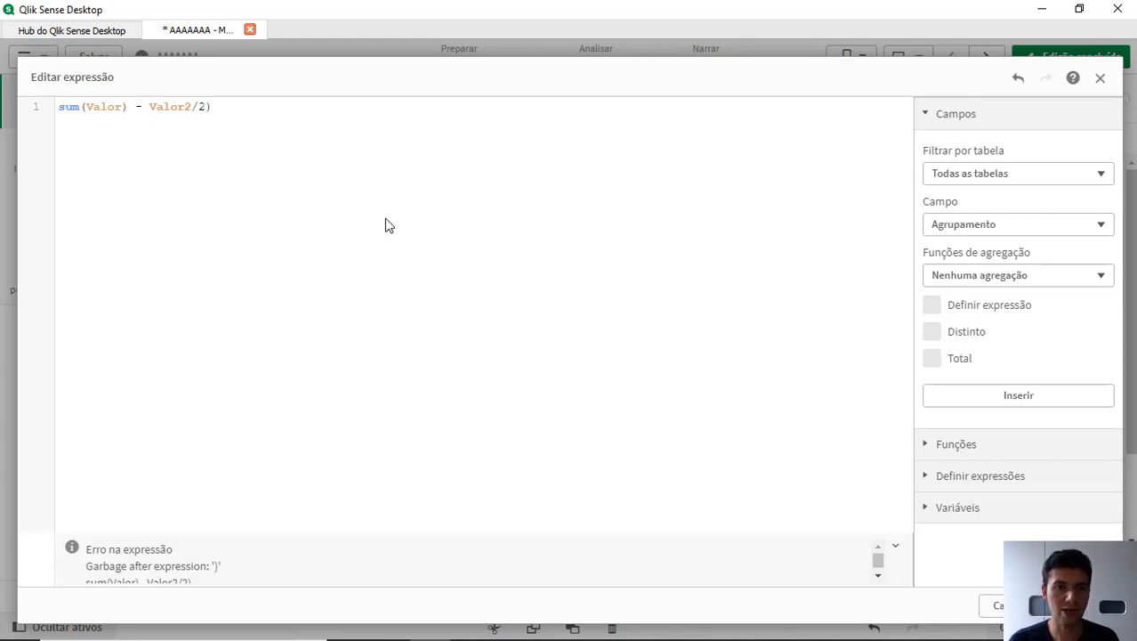
pyautogui.press('Right')
pyautogui.write('sum(')
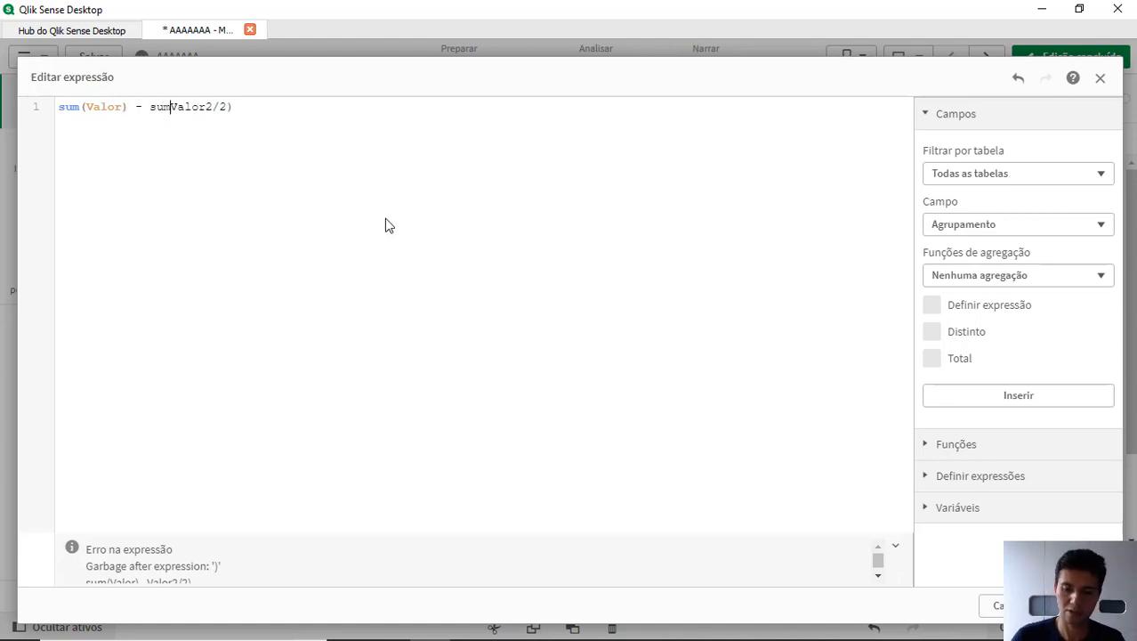
pyautogui.press('Right')
pyautogui.press('Right')
pyautogui.press('Right')
pyautogui.press('Right')
pyautogui.press('Right')
pyautogui.press('Right')
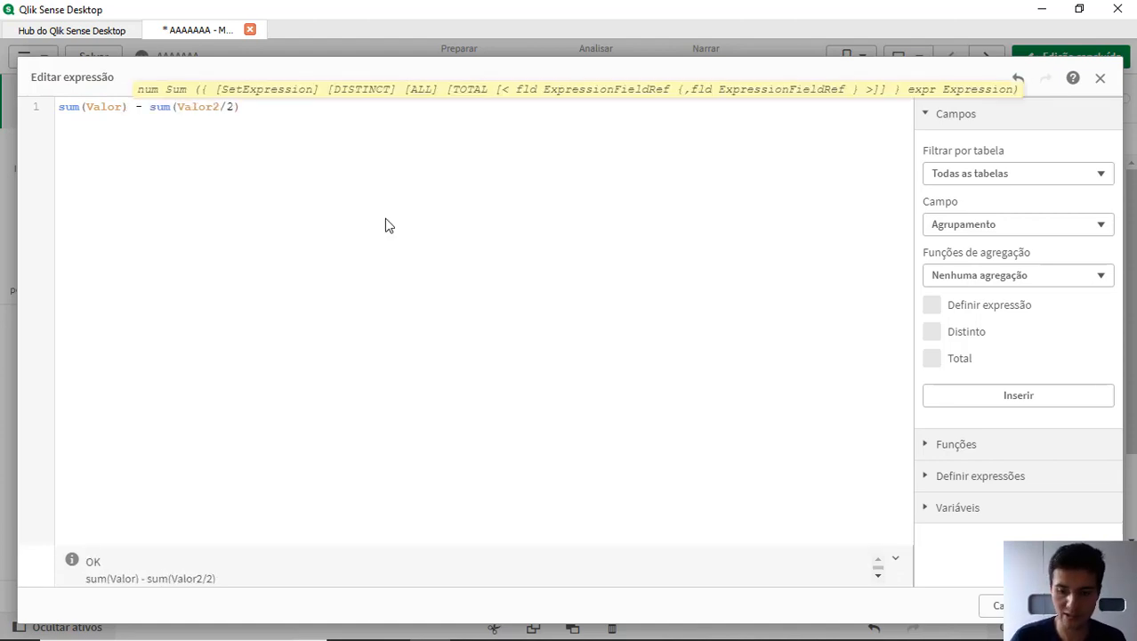
pyautogui.write(')')
pyautogui.press('End')
pyautogui.press('BackSpace')
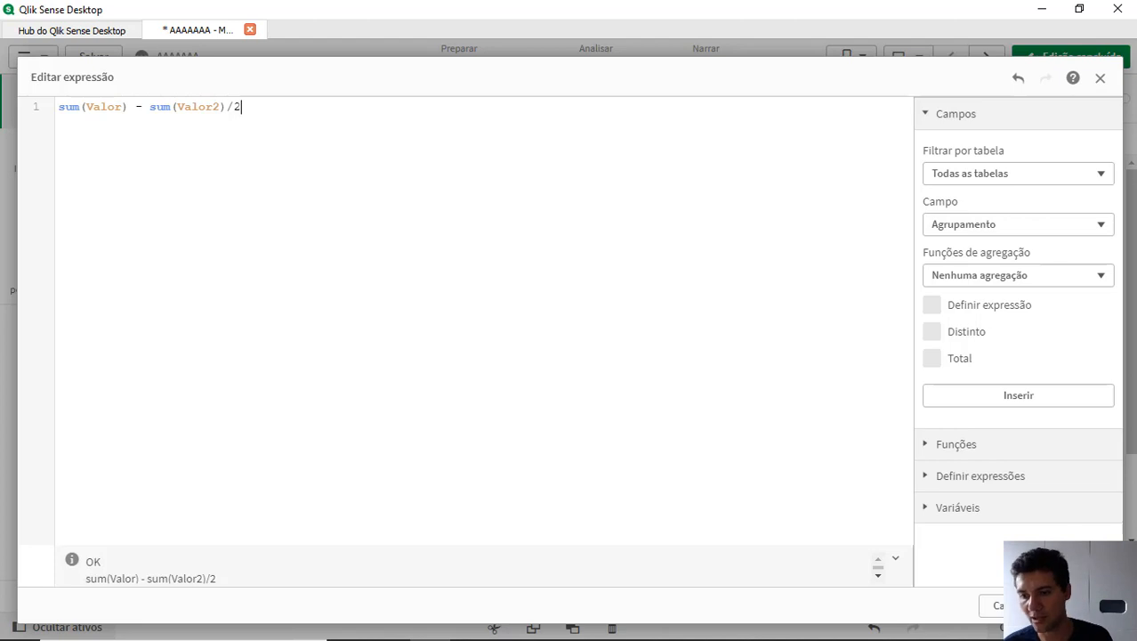
pyautogui.click(1064, 605)
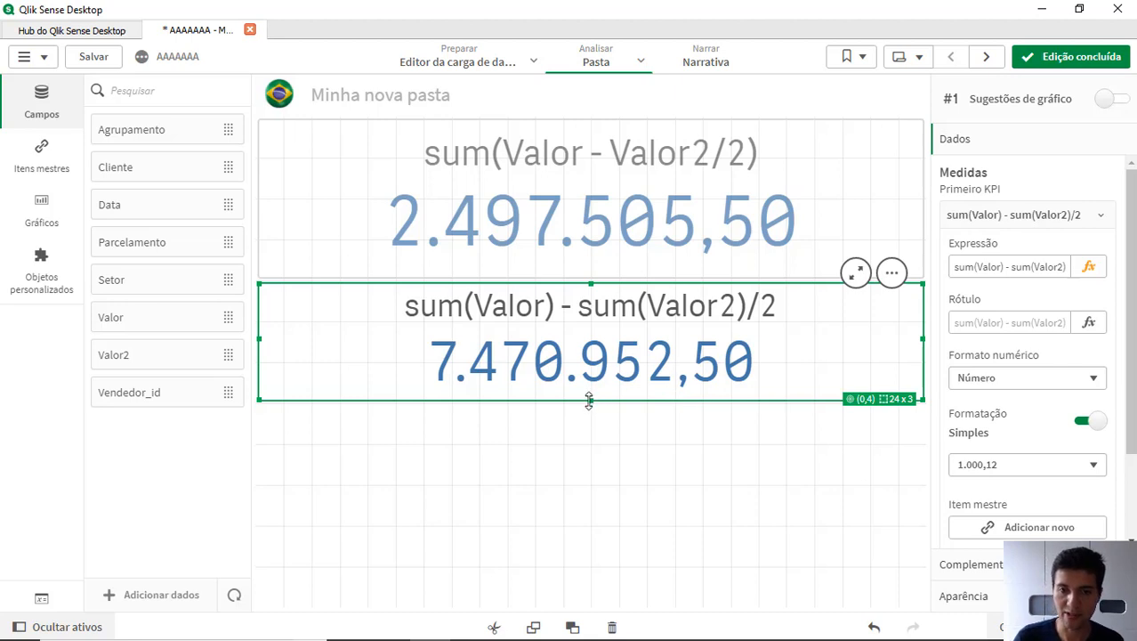
pyautogui.moveTo(590, 400); pyautogui.dragTo(589, 441)
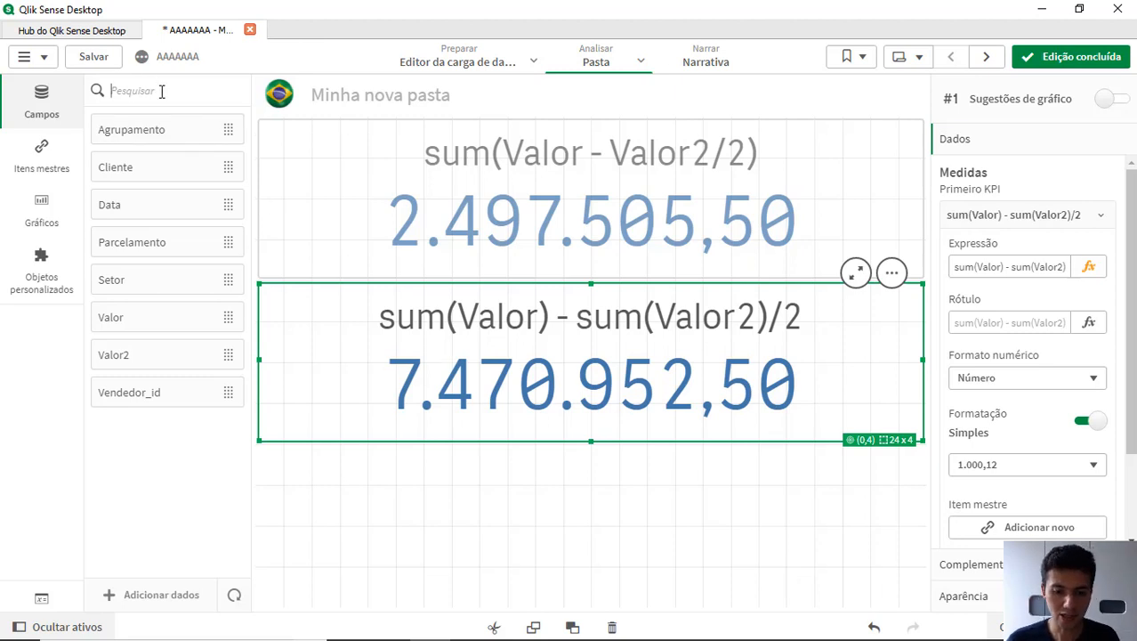
# Find the Tabela chart by searching for "tab", place it below the KPIs and add Agrupamento as its dimension
pyautogui.write('tab')
pyautogui.click(46, 212)
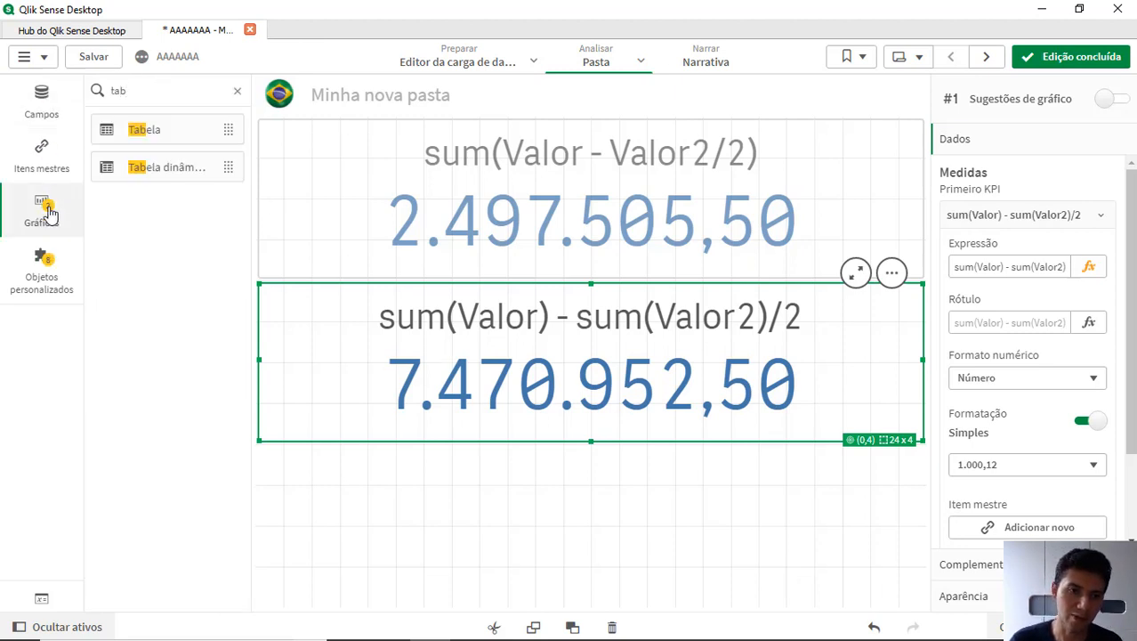
pyautogui.moveTo(163, 139); pyautogui.dragTo(436, 512)
pyautogui.click(431, 533)
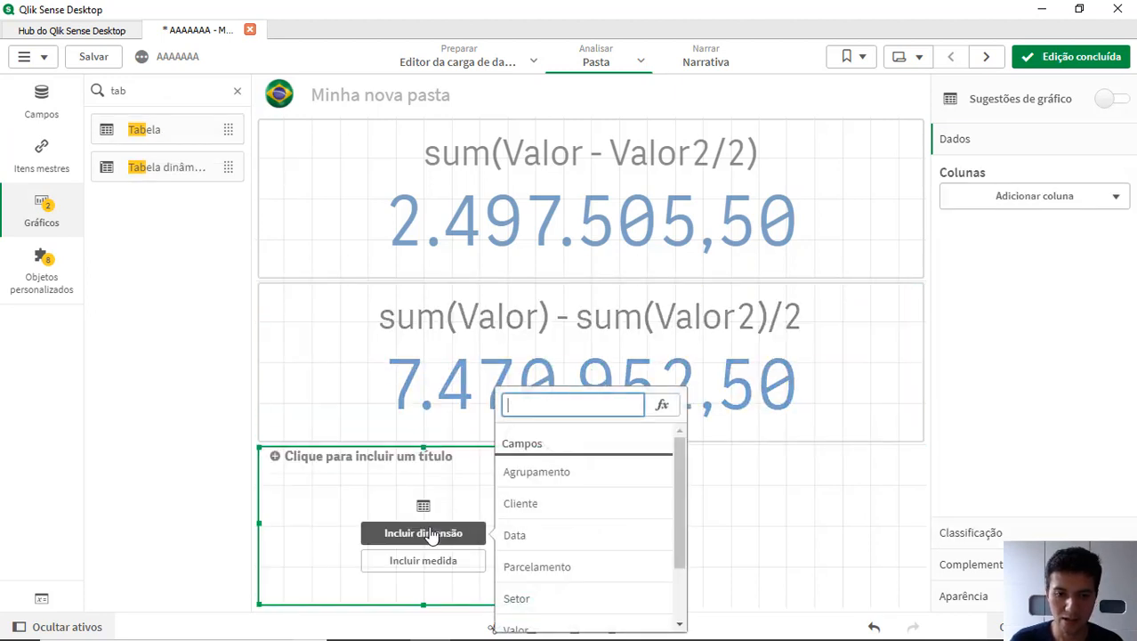
pyautogui.click(550, 473)
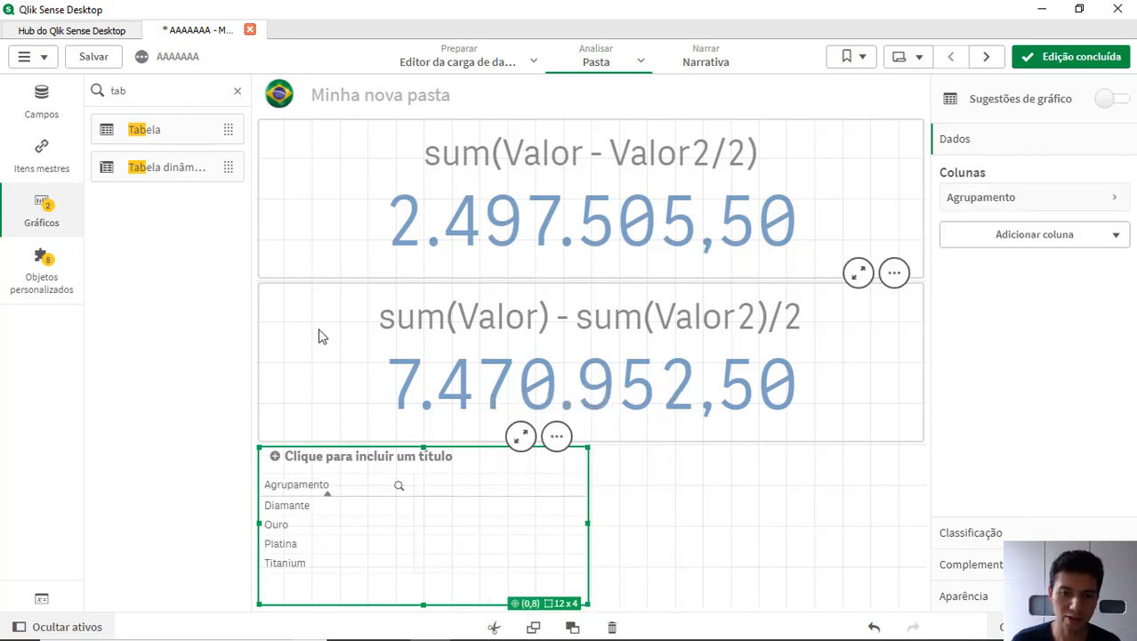
# Clear the search in the field list and add the Data field to the table as a column
pyautogui.click(46, 108)
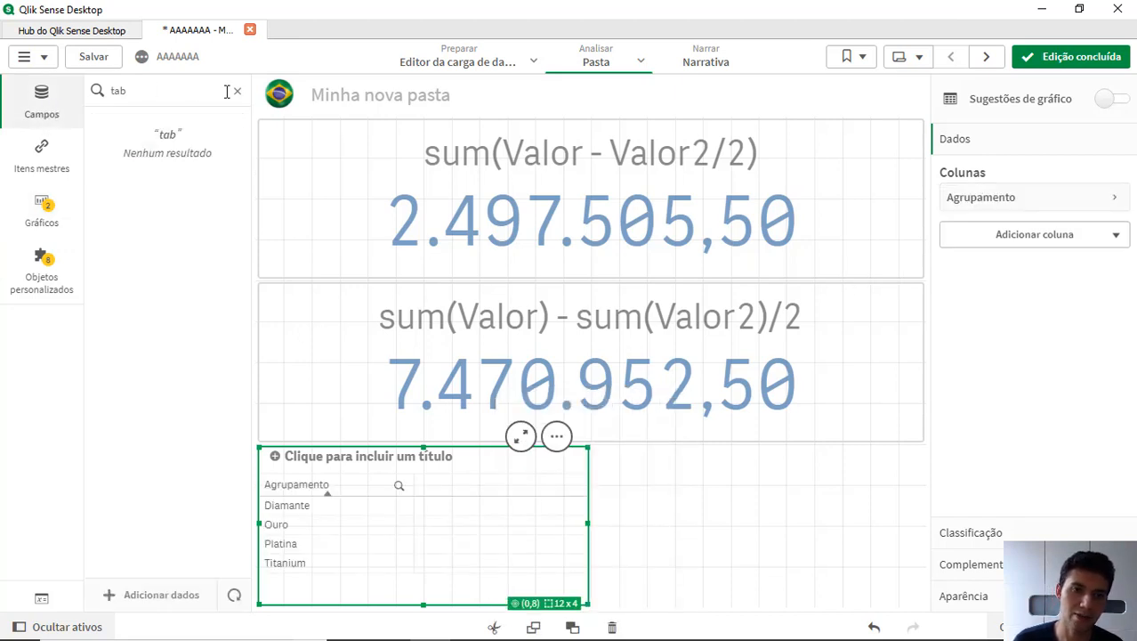
pyautogui.click(237, 94)
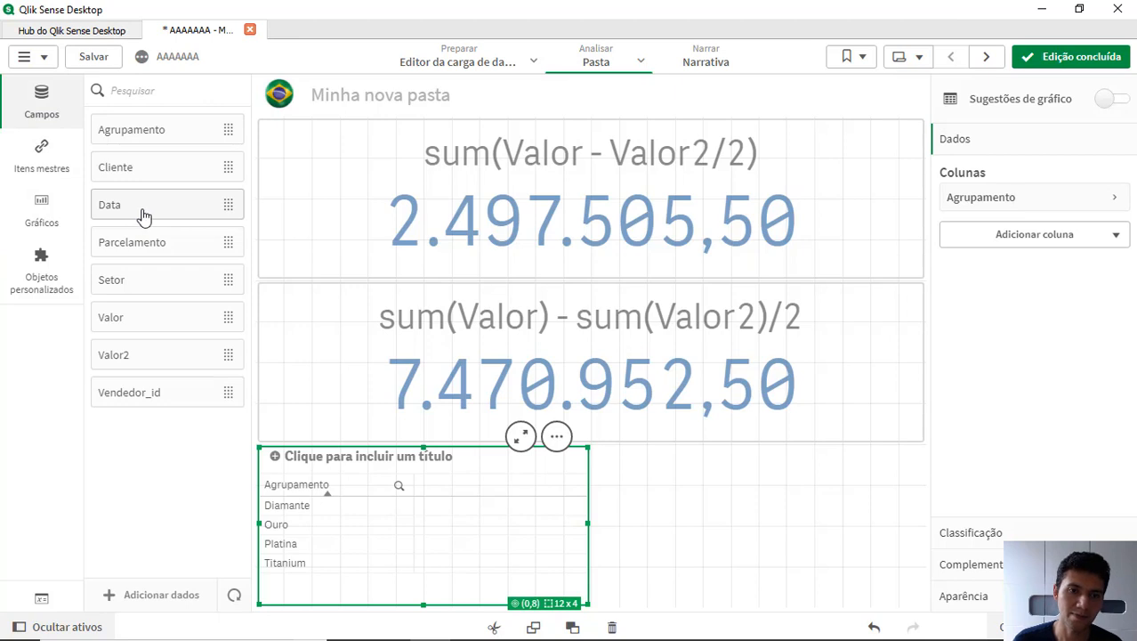
pyautogui.moveTo(141, 212); pyautogui.dragTo(412, 460)
pyautogui.click(393, 477)
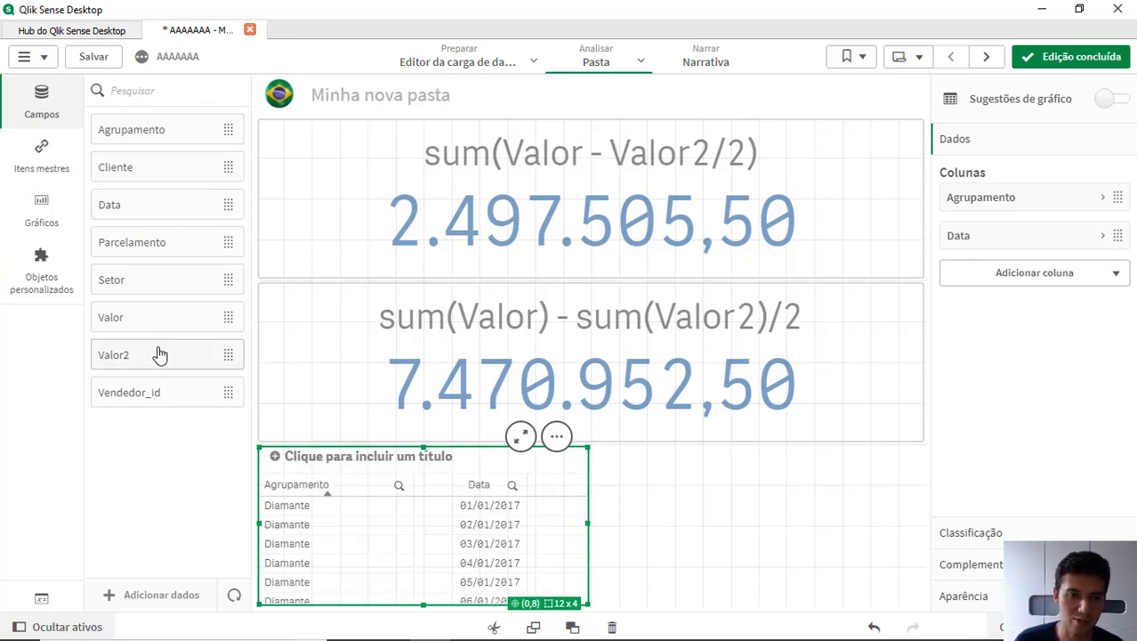
# Add Sum(Valor) to the table as a measure and Valor2 as a plain column
pyautogui.moveTo(152, 333); pyautogui.dragTo(420, 518)
pyautogui.click(469, 542)
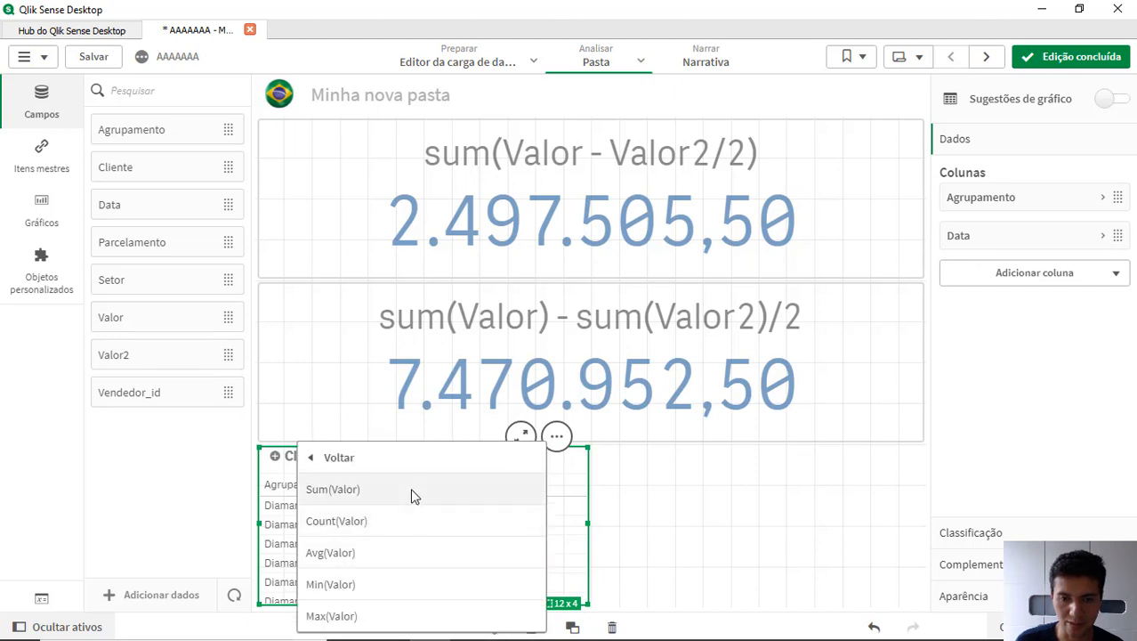
pyautogui.click(411, 495)
pyautogui.moveTo(144, 356); pyautogui.dragTo(448, 551)
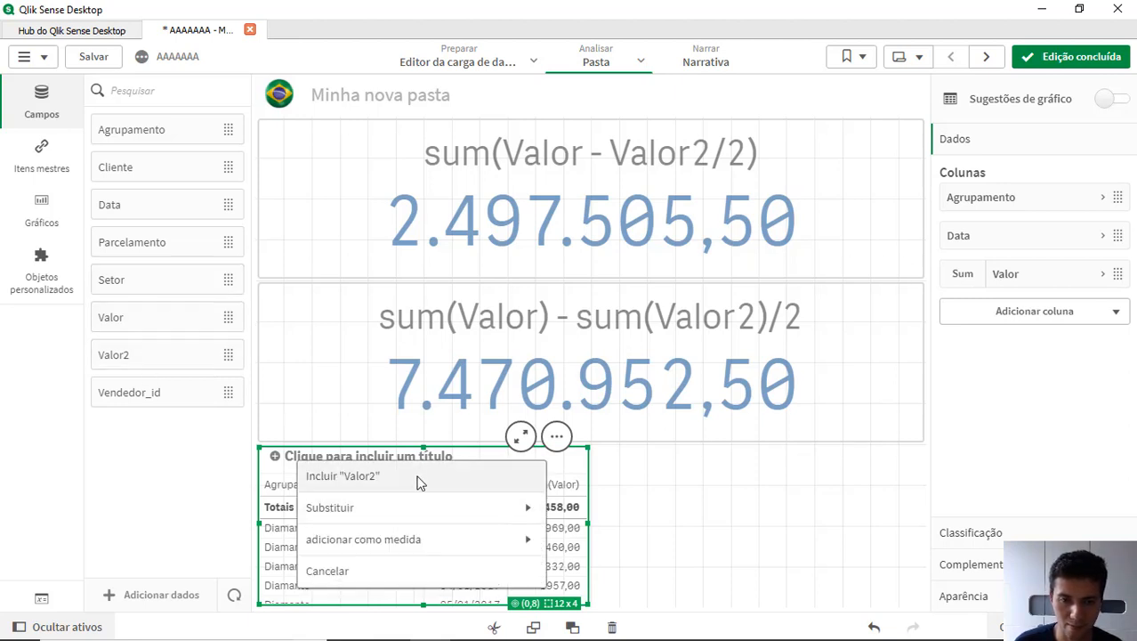
pyautogui.click(418, 478)
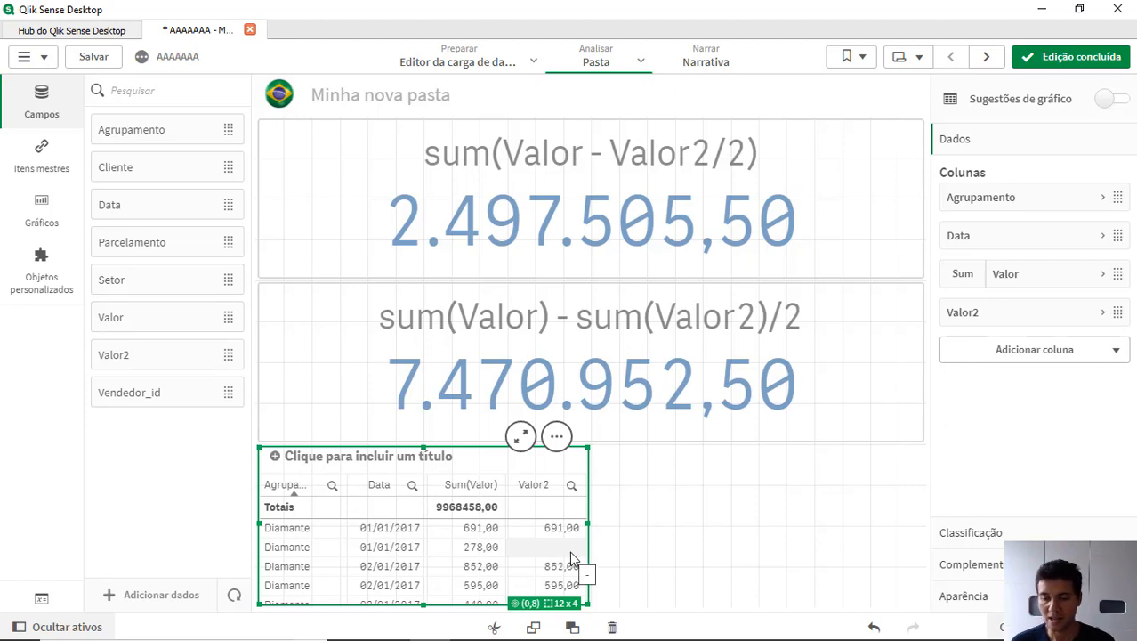
# Finish editing the sheet and filter the table to Data 01/01/2017 and Agrupamento Diamante
pyautogui.click(1032, 56)
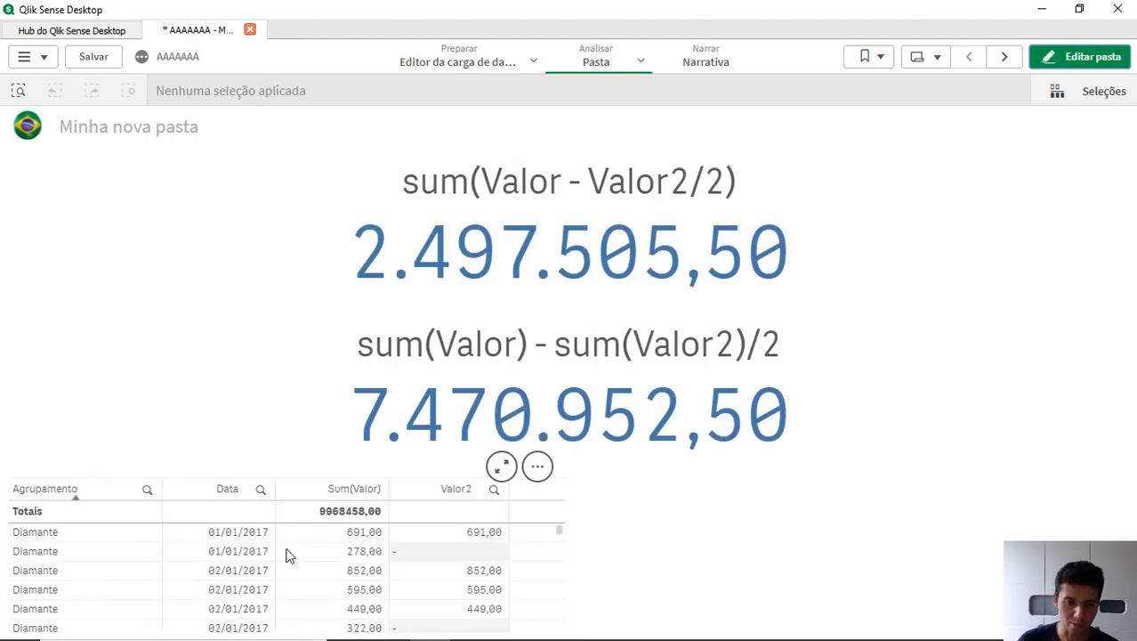
pyautogui.click(239, 553)
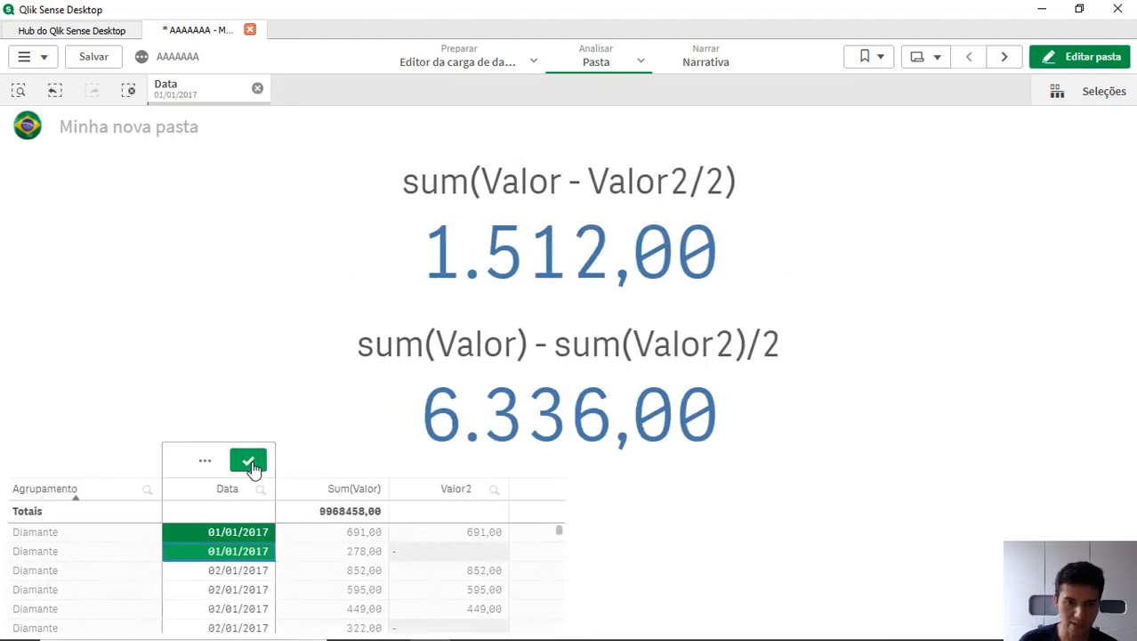
pyautogui.click(249, 461)
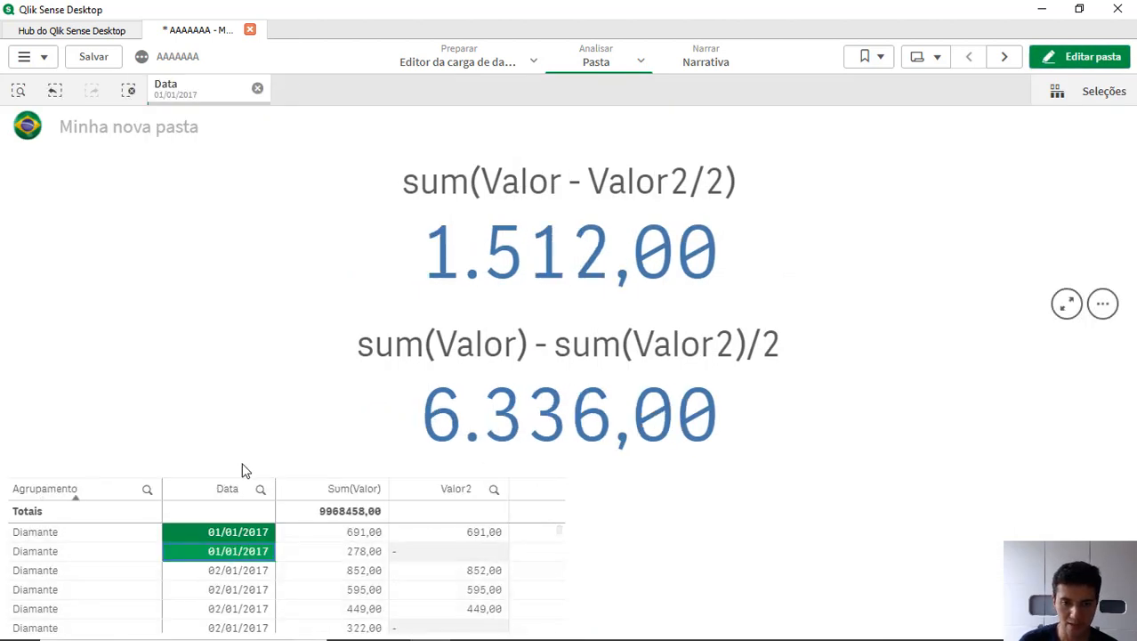
pyautogui.click(67, 534)
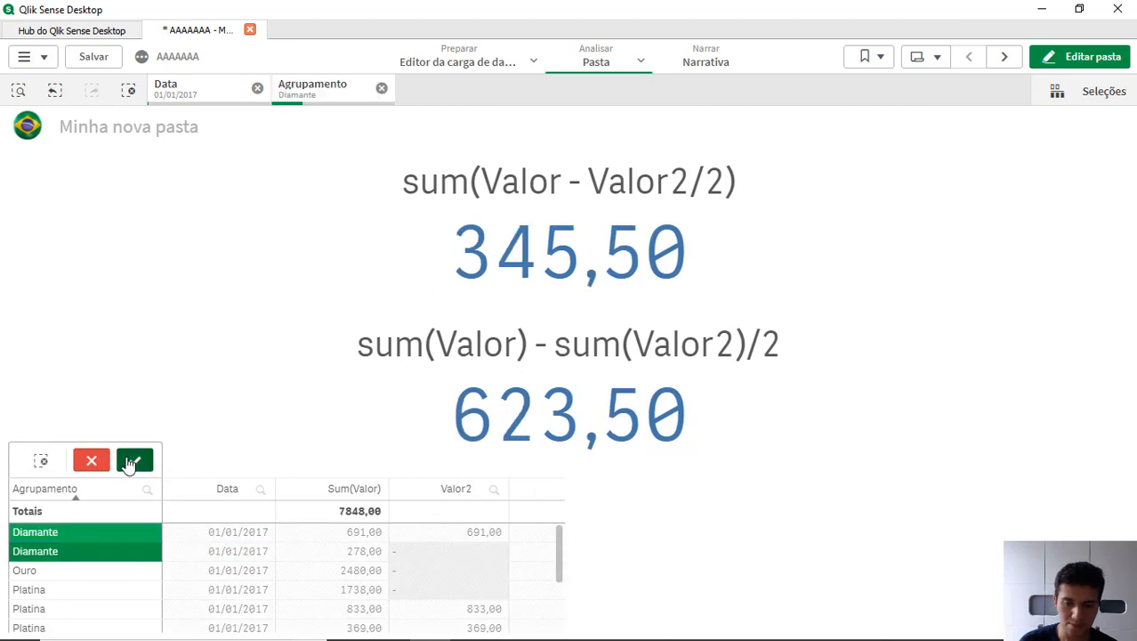
pyautogui.click(135, 460)
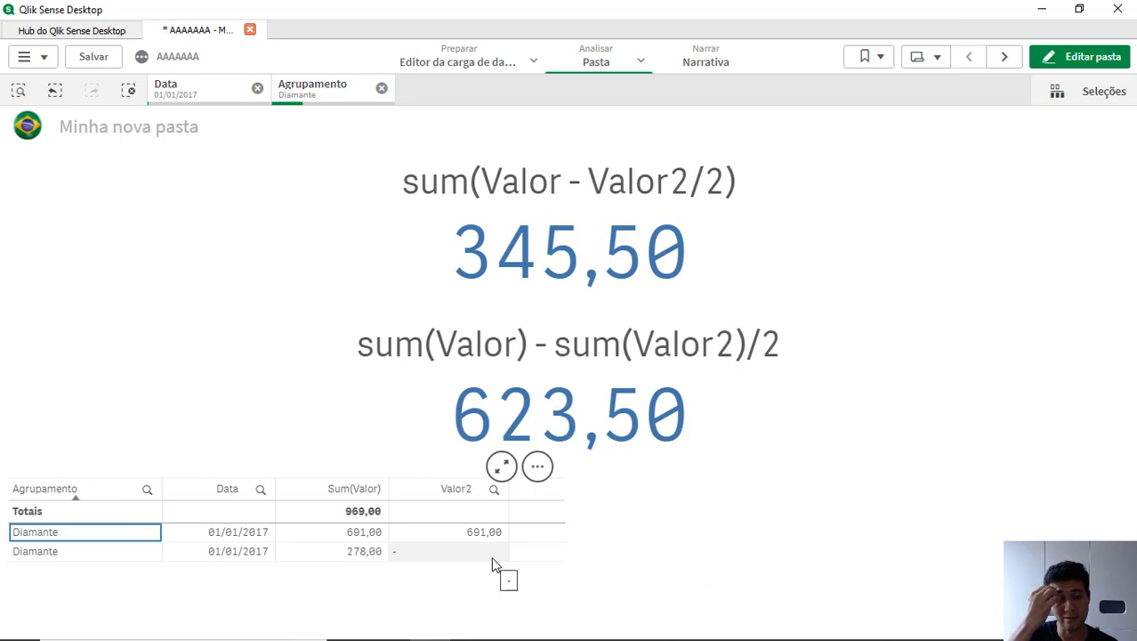
# Return the sheet to edit mode and view the details of the Valor2 field
pyautogui.click(1061, 61)
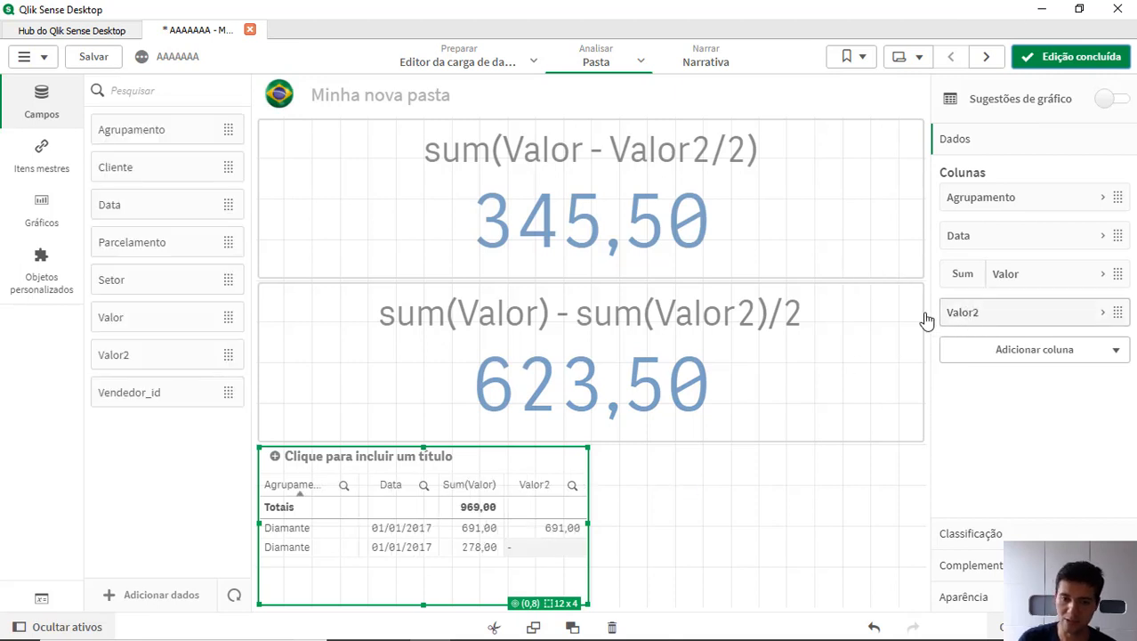
pyautogui.rightClick(984, 318)
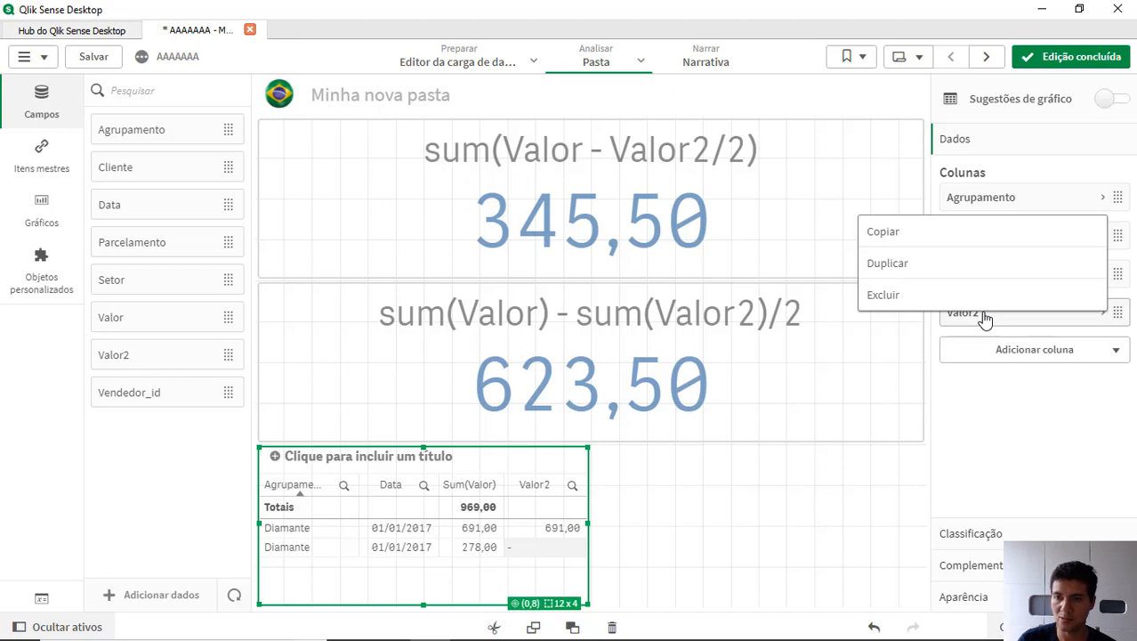
pyautogui.click(143, 367)
pyautogui.click(153, 358)
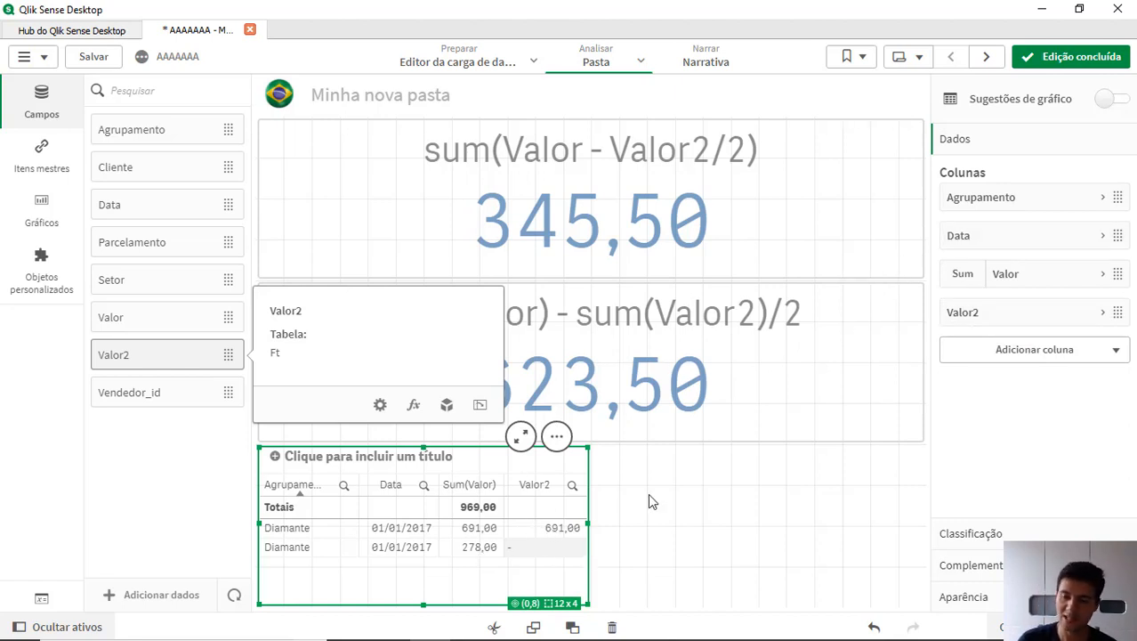
pyautogui.rightClick(1003, 320)
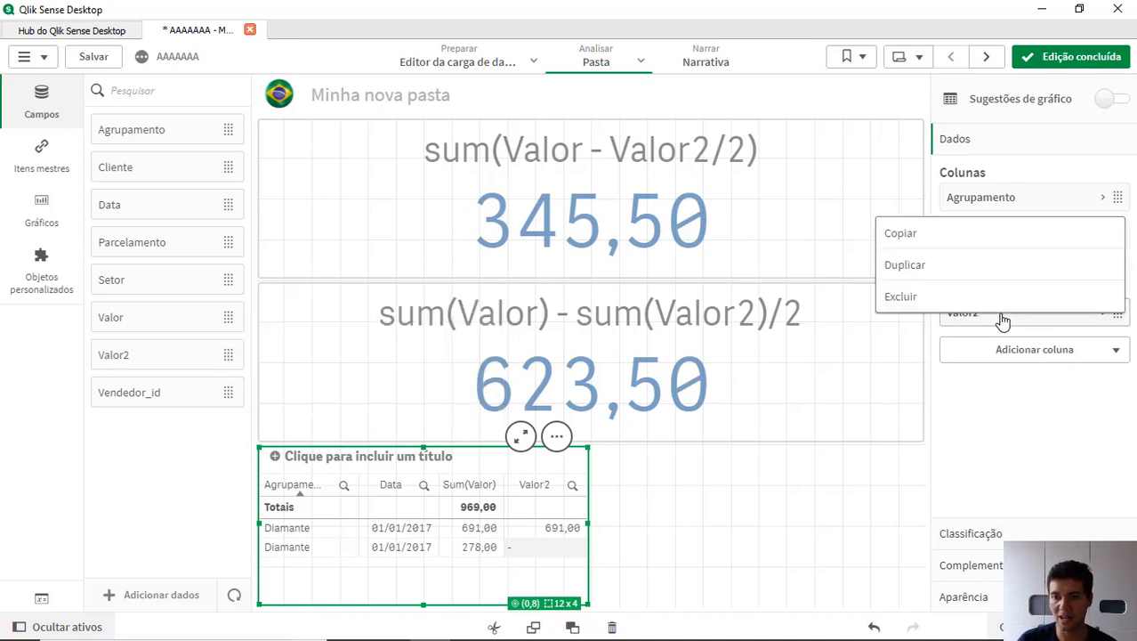
pyautogui.click(953, 284)
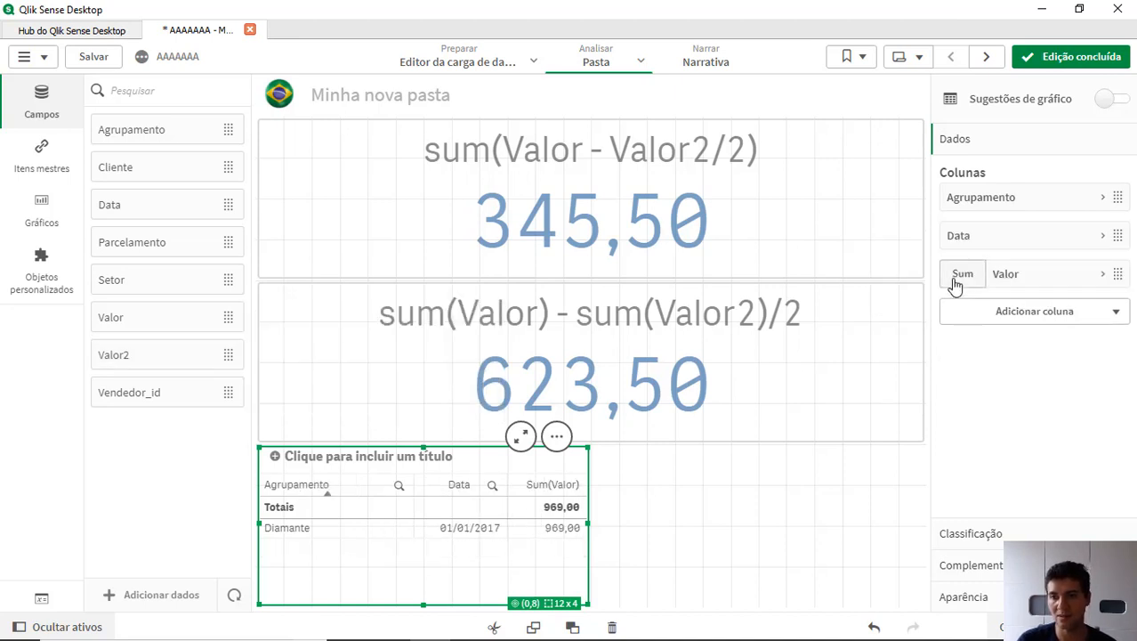
pyautogui.hotkey('ctrl', 'z')
# Duplicate the table's Valor2 column and set the copy's expression to =alt(Valor2,0)
pyautogui.rightClick(994, 318)
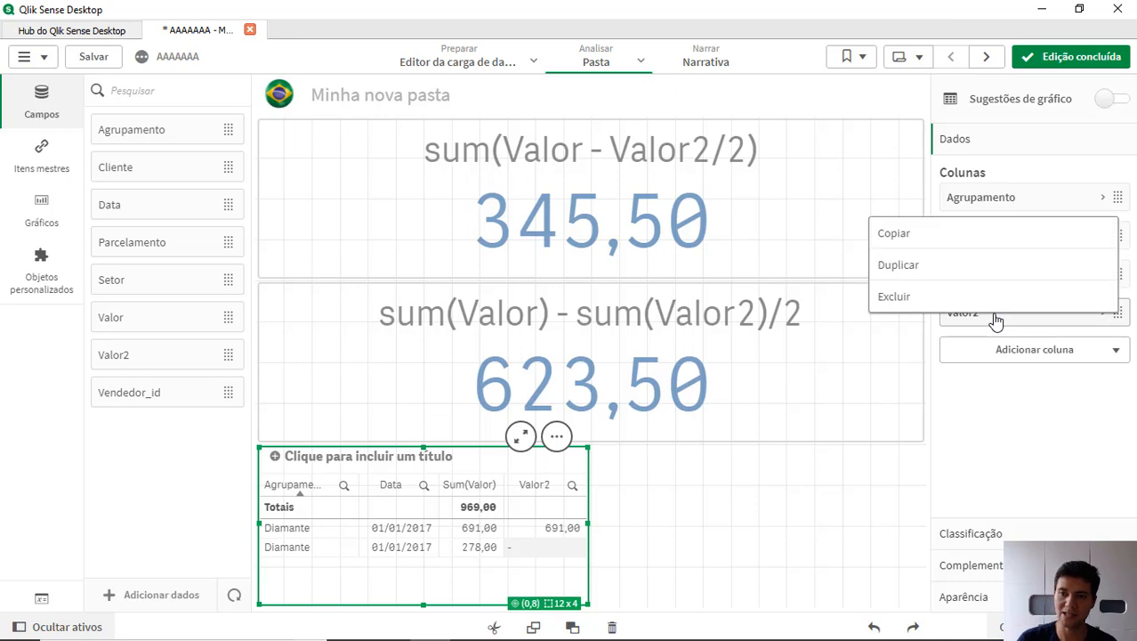
pyautogui.click(949, 281)
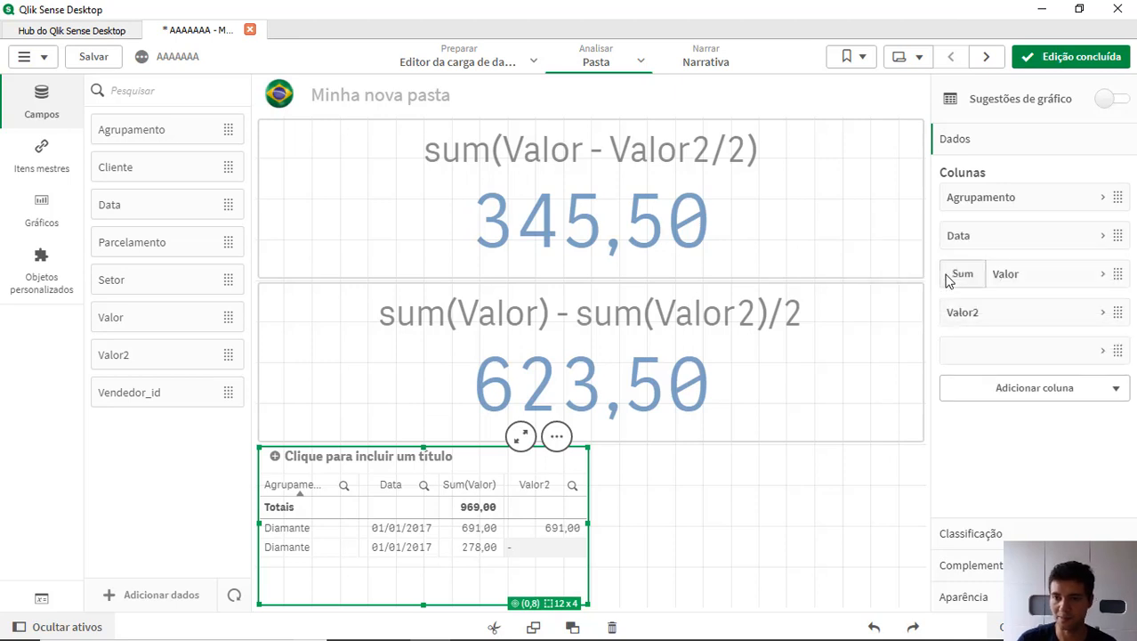
pyautogui.click(1008, 356)
pyautogui.click(1086, 400)
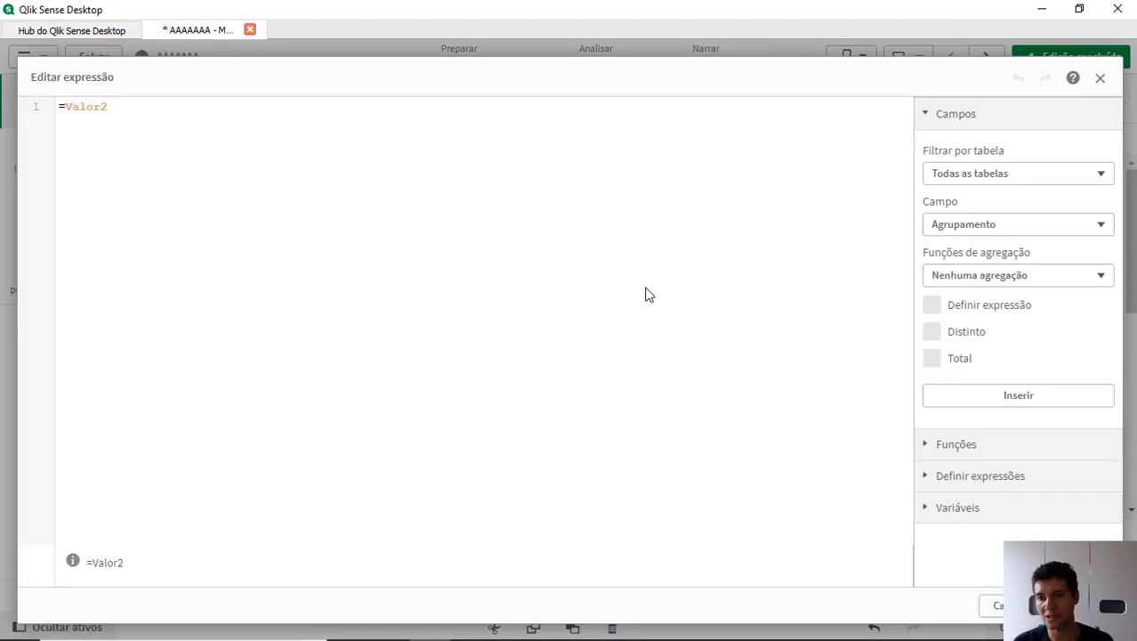
pyautogui.write('alt(')
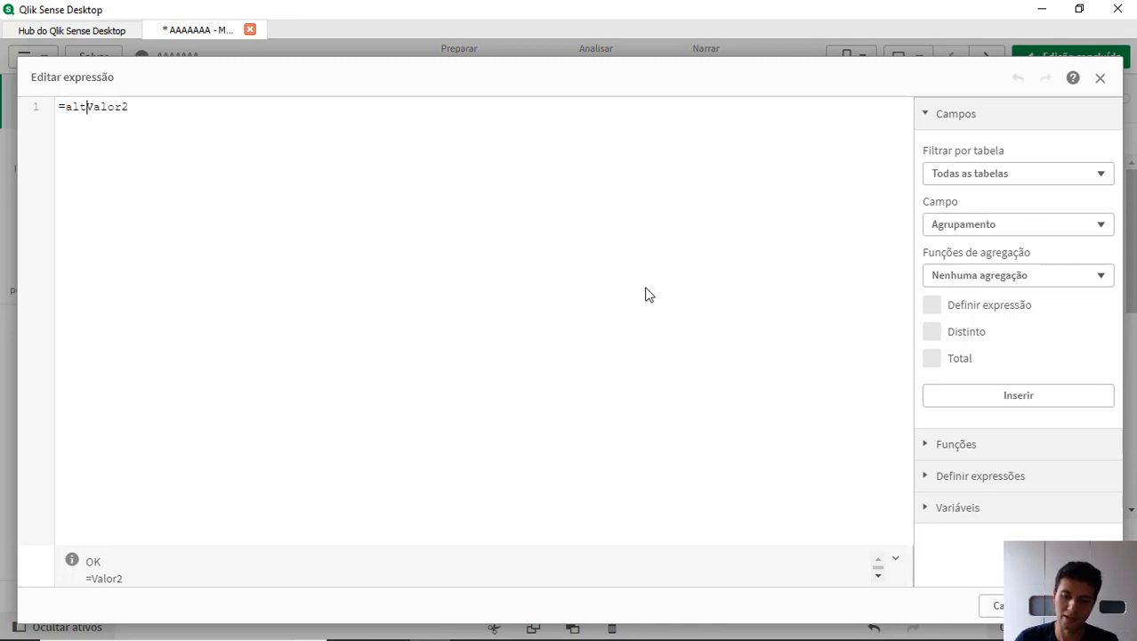
pyautogui.press('End')
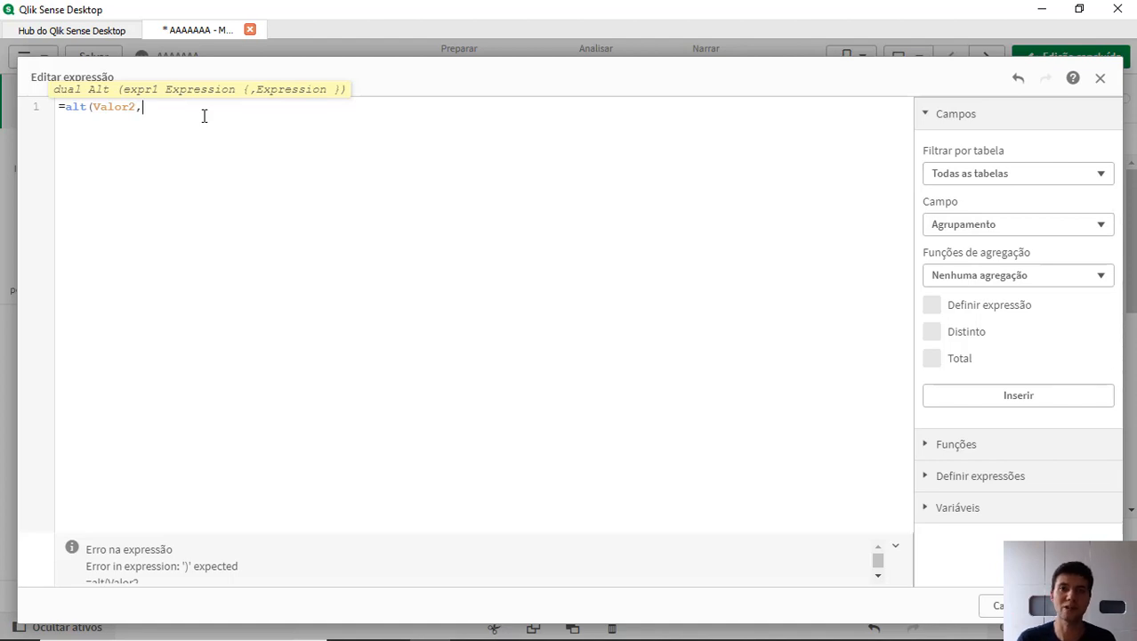
pyautogui.write('0)')
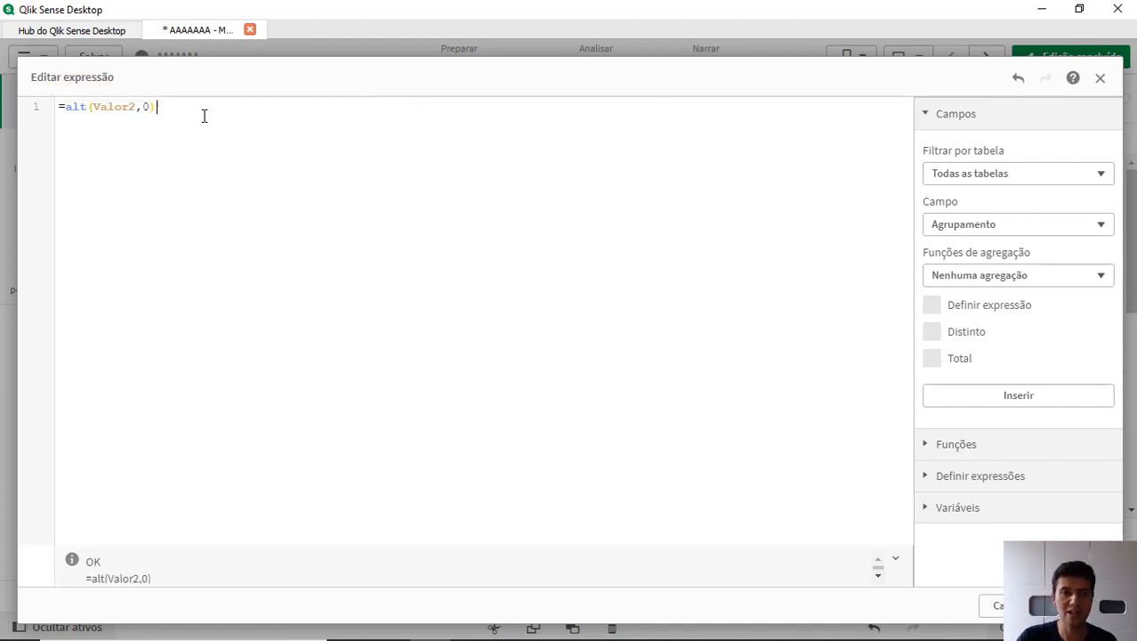
pyautogui.click(152, 108)
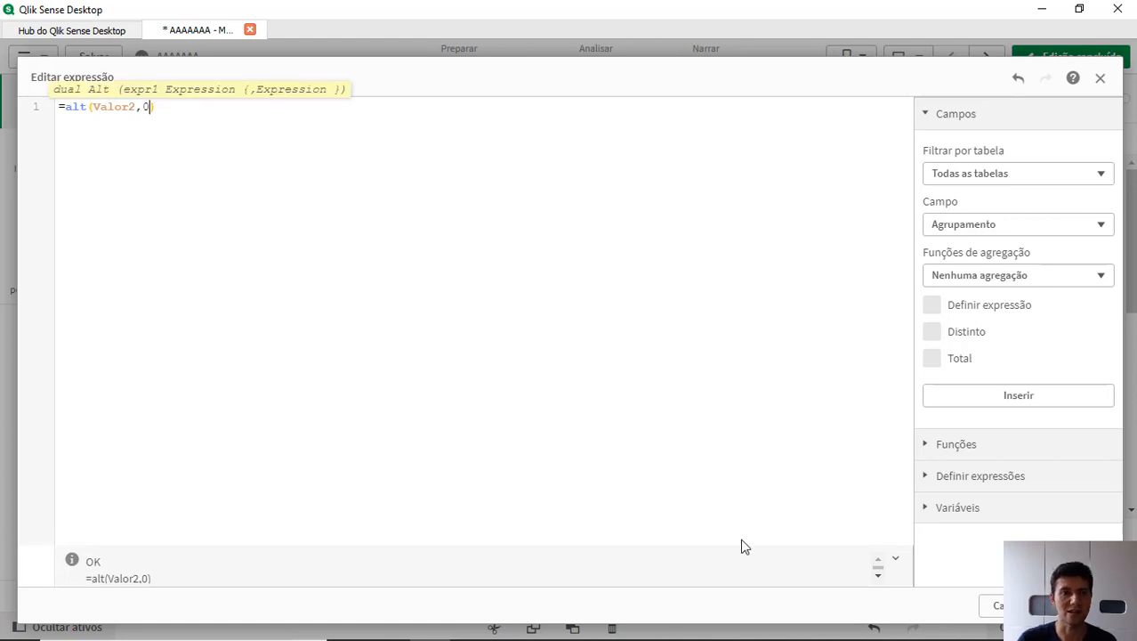
pyautogui.click(1063, 605)
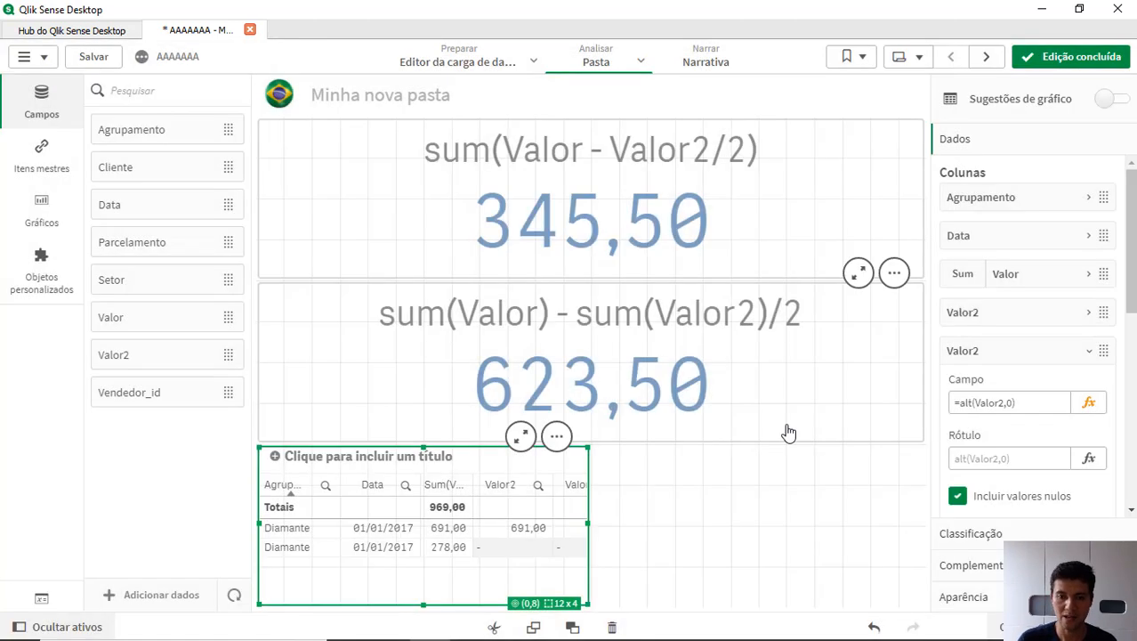
# Examine the alt(Valor2,0) column in the finished sheet view, then return to editing and collapse that column's settings
pyautogui.click(1074, 56)
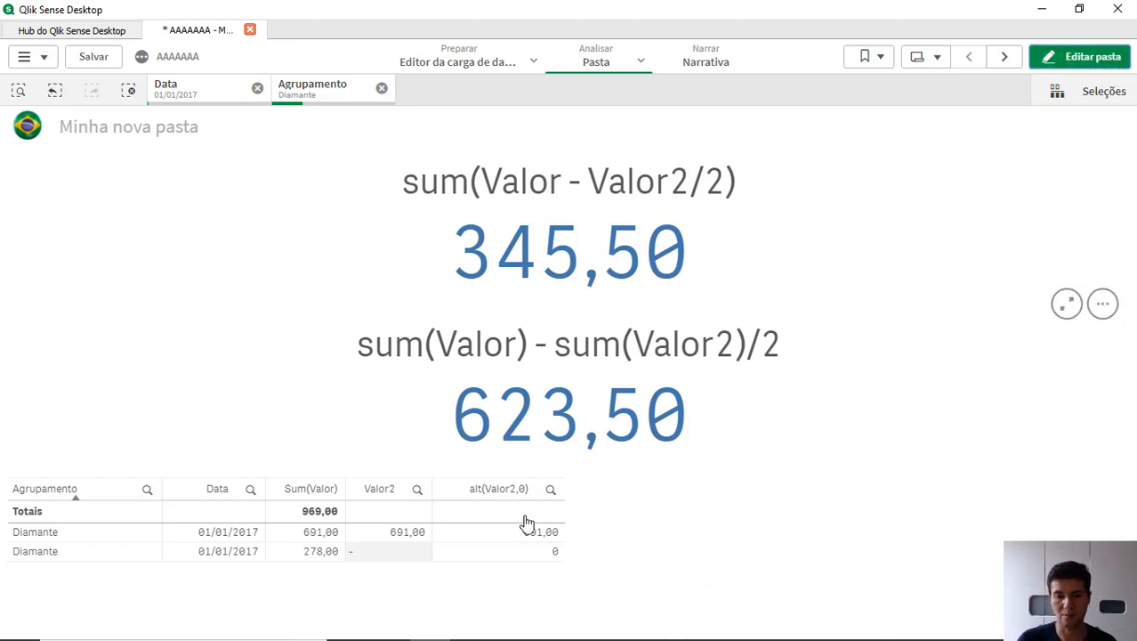
pyautogui.click(1090, 62)
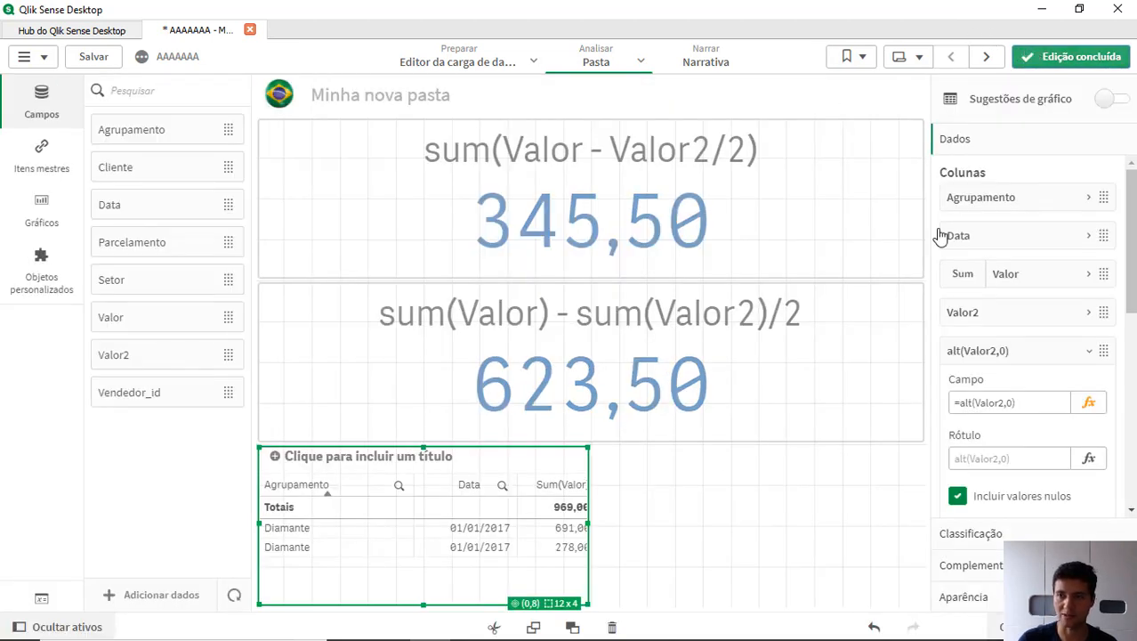
pyautogui.click(1005, 354)
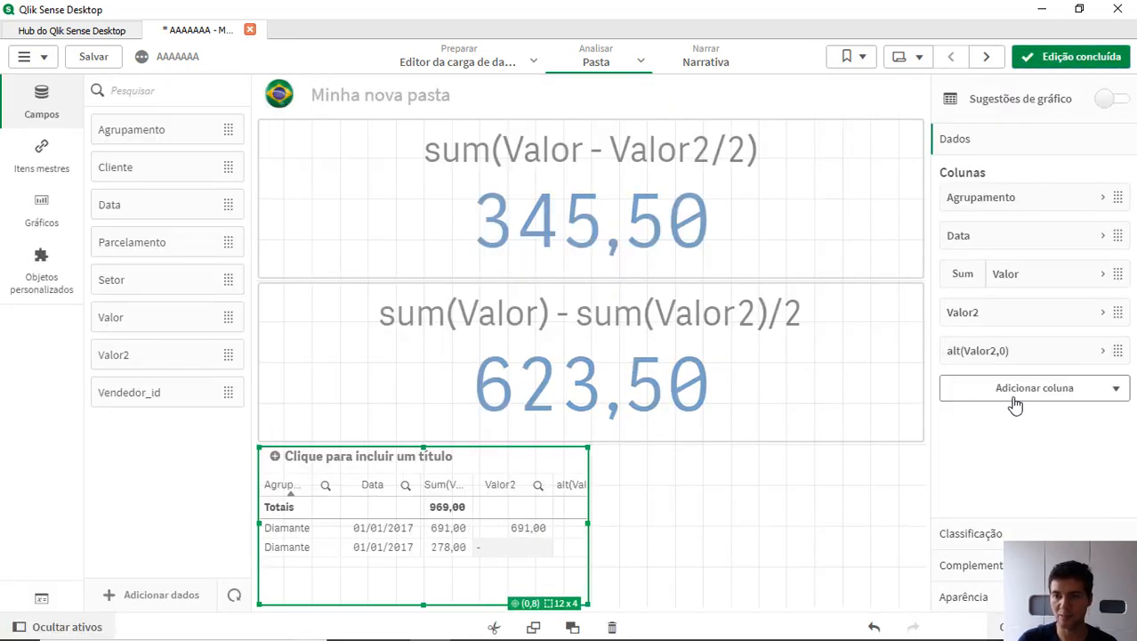
# Add a measure column with the expression (Valor - Valor2) and widen the table to 24 x 4 grid cells
pyautogui.click(1015, 392)
pyautogui.click(1015, 459)
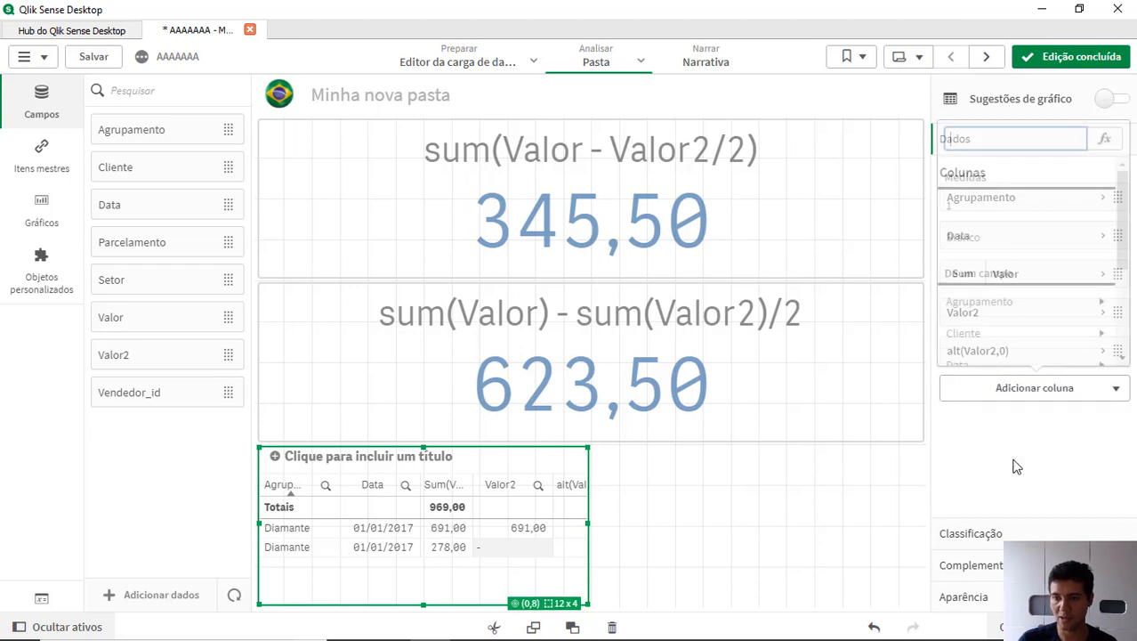
pyautogui.click(1104, 142)
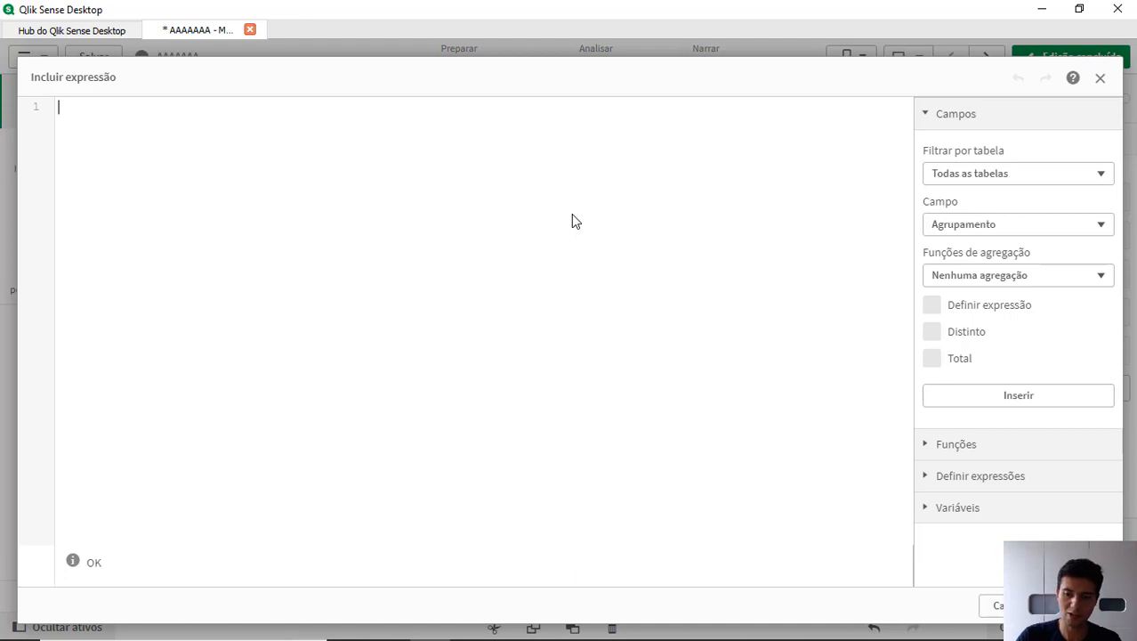
pyautogui.write('(valor')
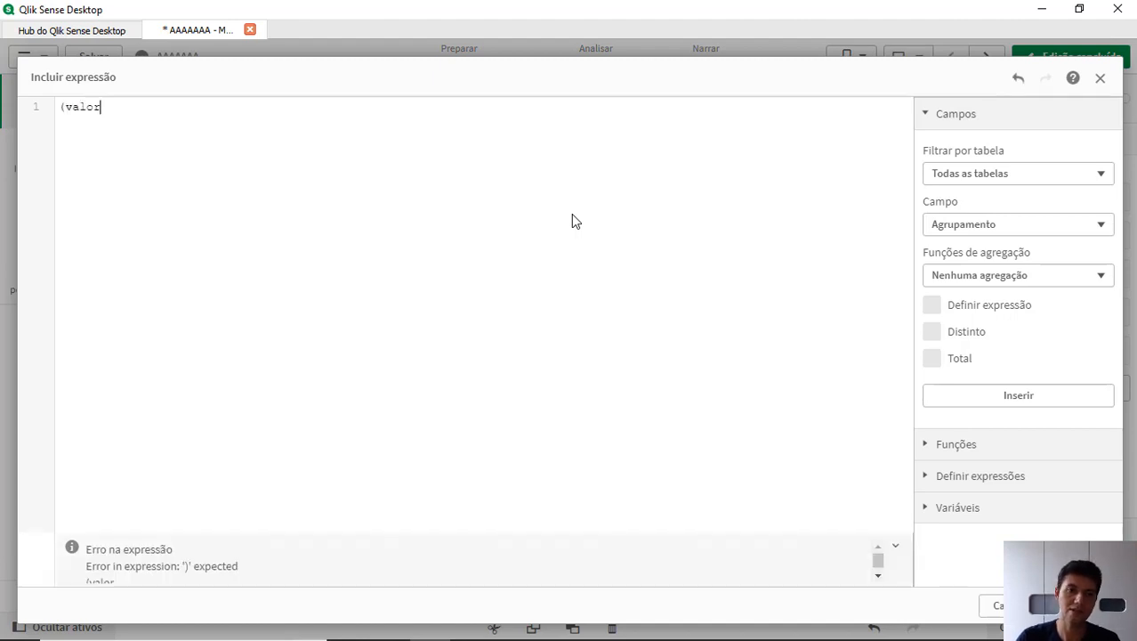
pyautogui.press('Return')
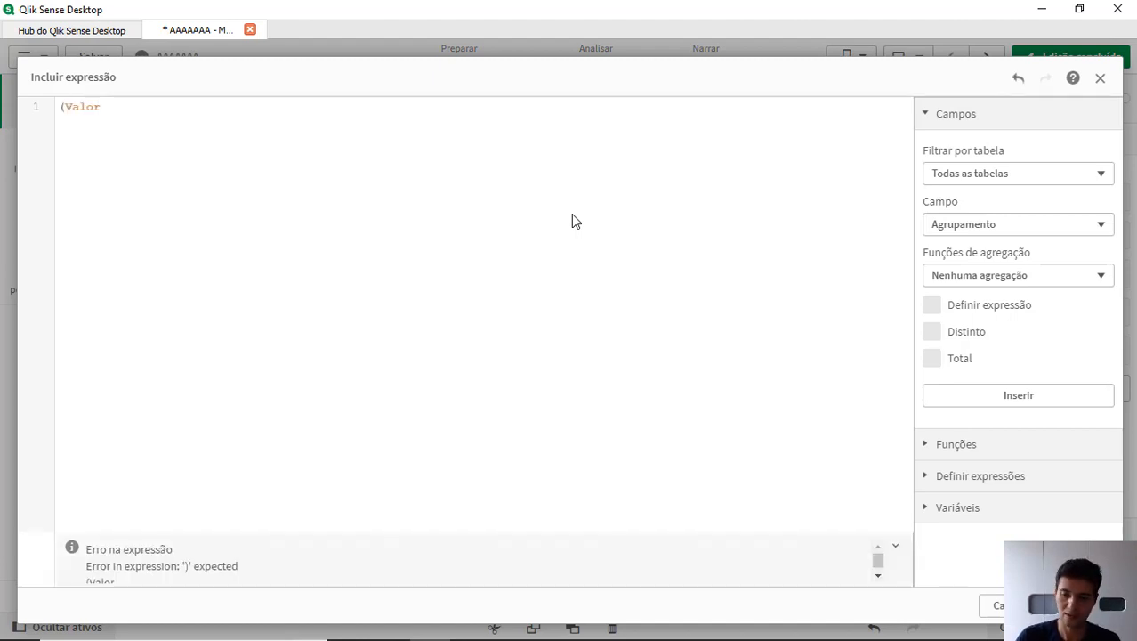
pyautogui.write('- valo')
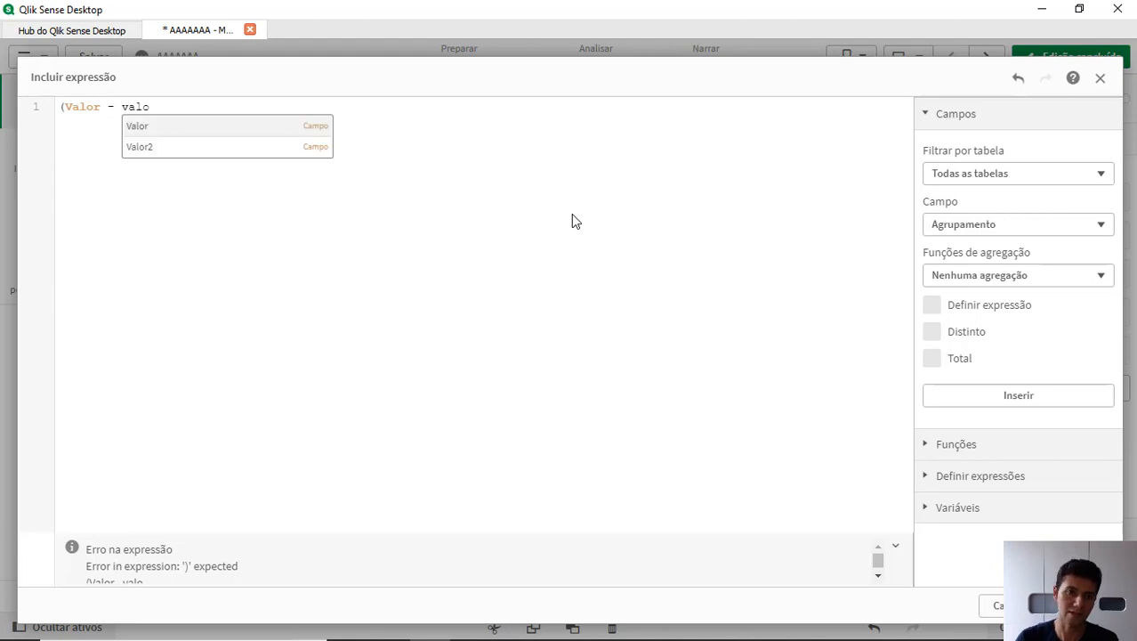
pyautogui.press('Down')
pyautogui.press('Return')
pyautogui.write(')')
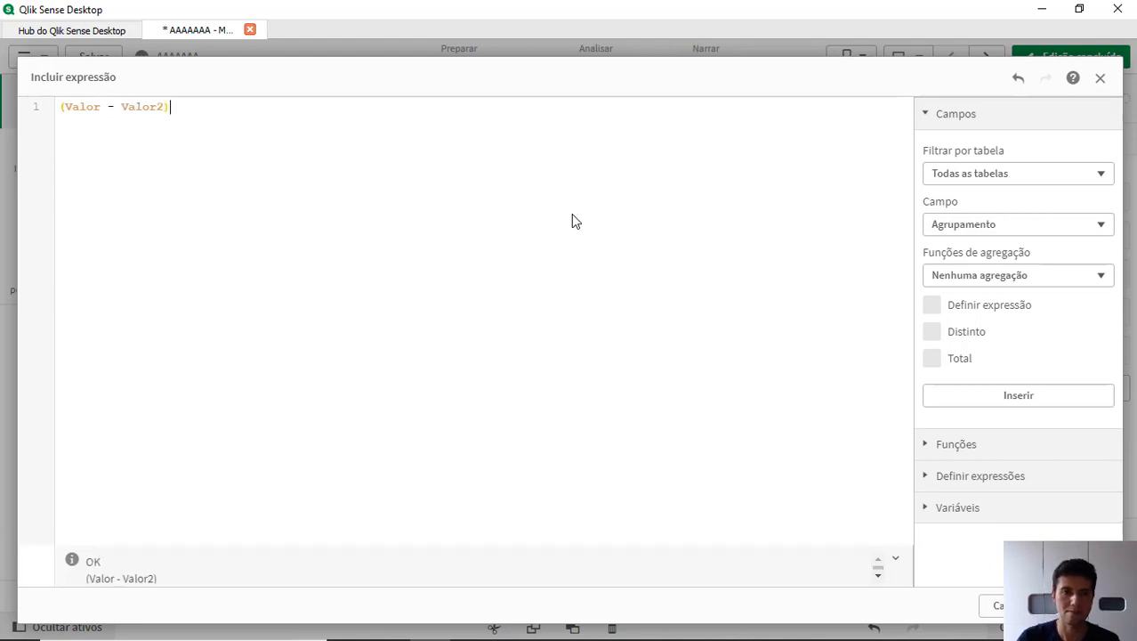
pyautogui.click(1079, 605)
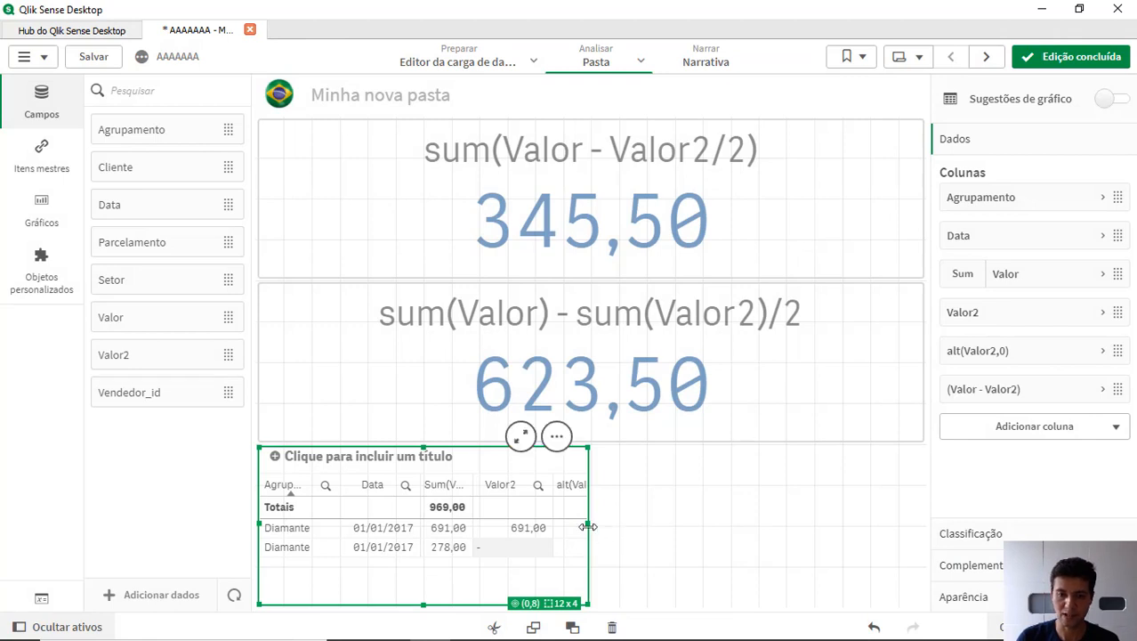
pyautogui.moveTo(587, 523); pyautogui.dragTo(922, 521)
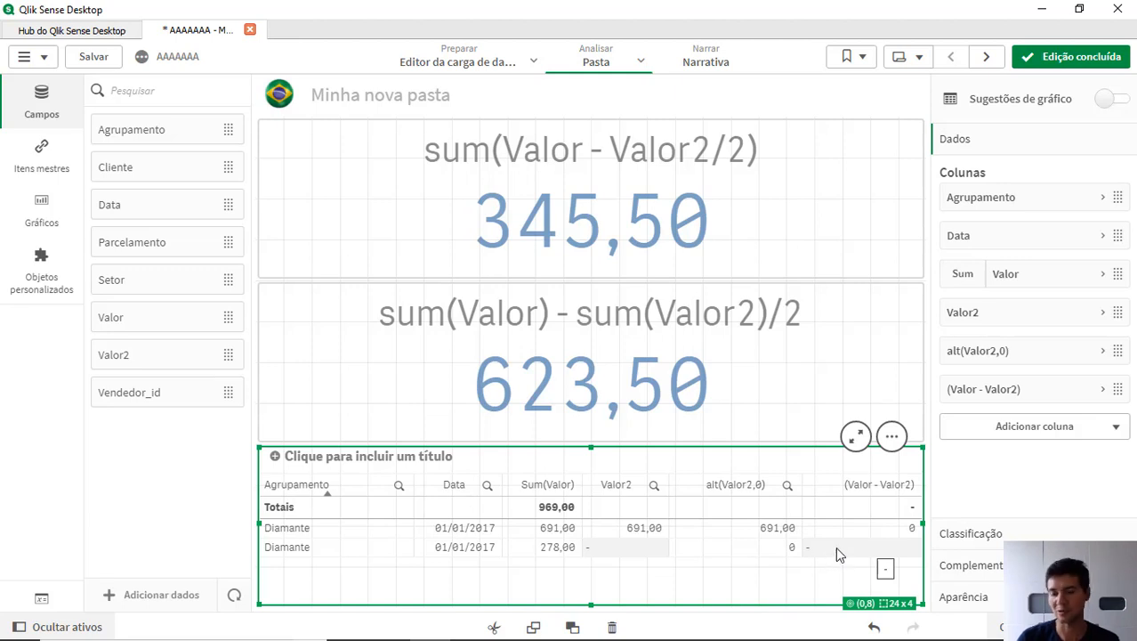
# Change the table's (Valor - Valor2) column expression to alt((Valor - Valor2),Valor) and apply it
pyautogui.click(1036, 403)
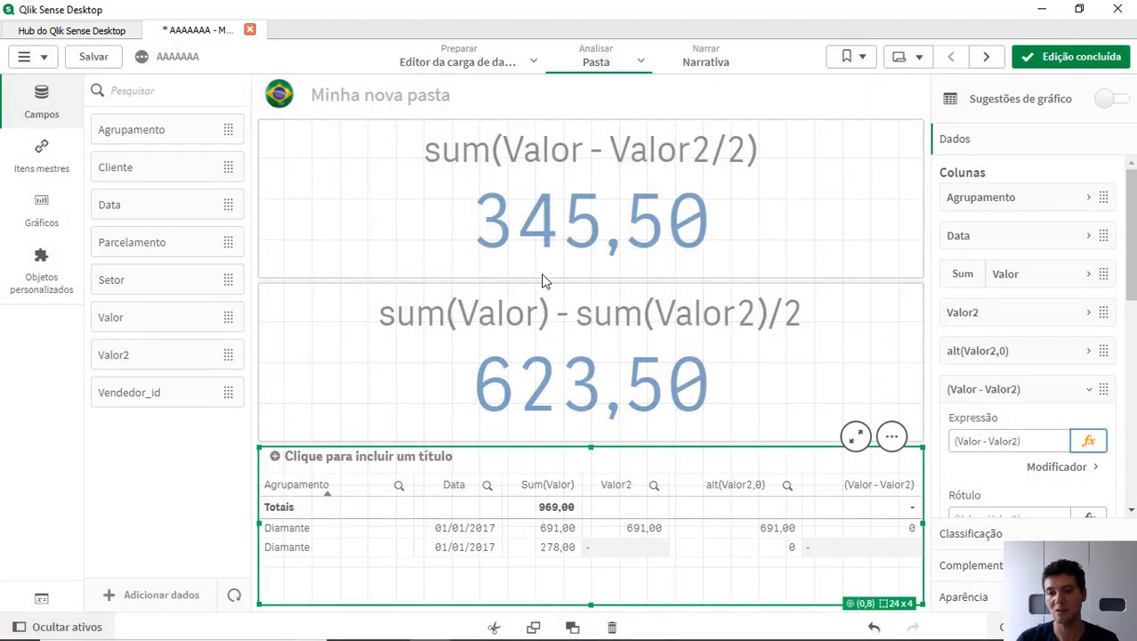
pyautogui.press('Home')
pyautogui.write('alt')
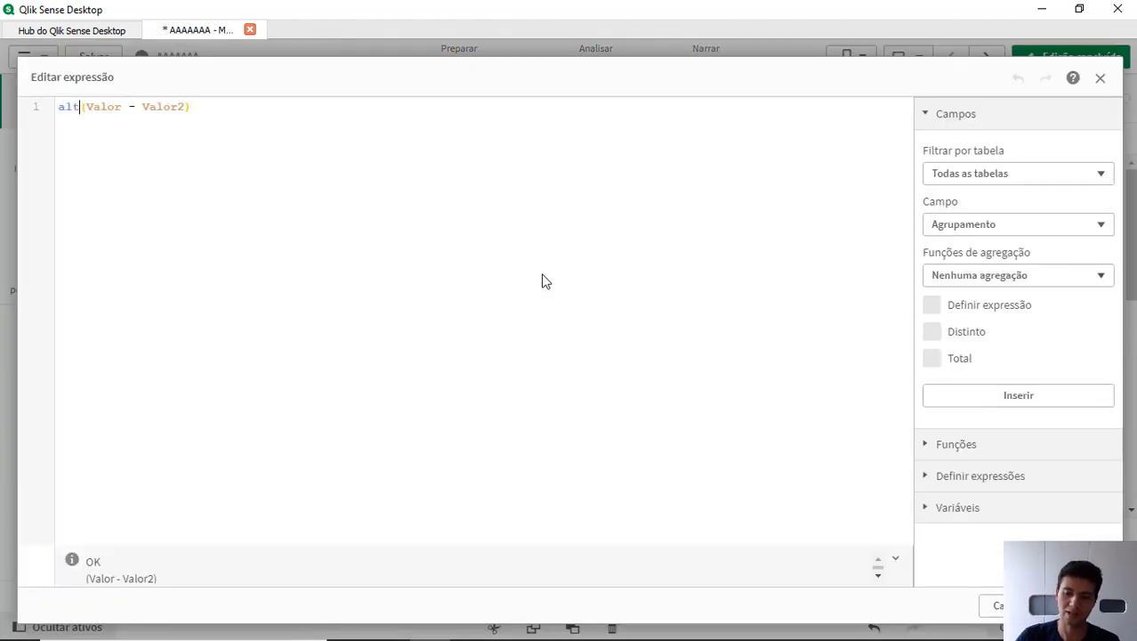
pyautogui.write('(')
pyautogui.press('End')
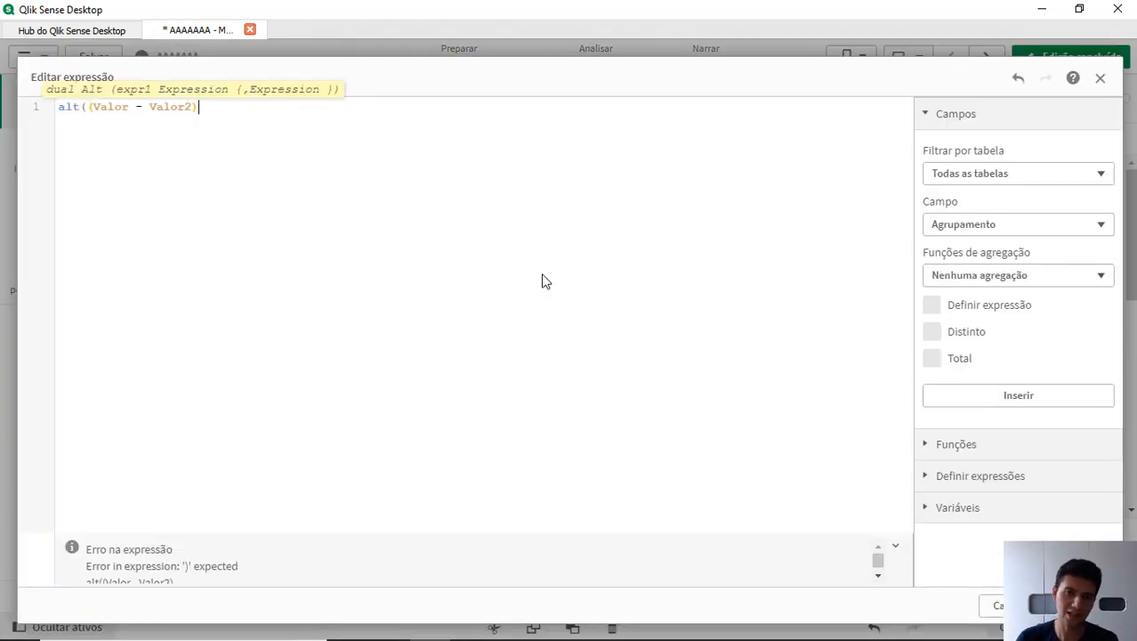
pyautogui.write(',Valor')
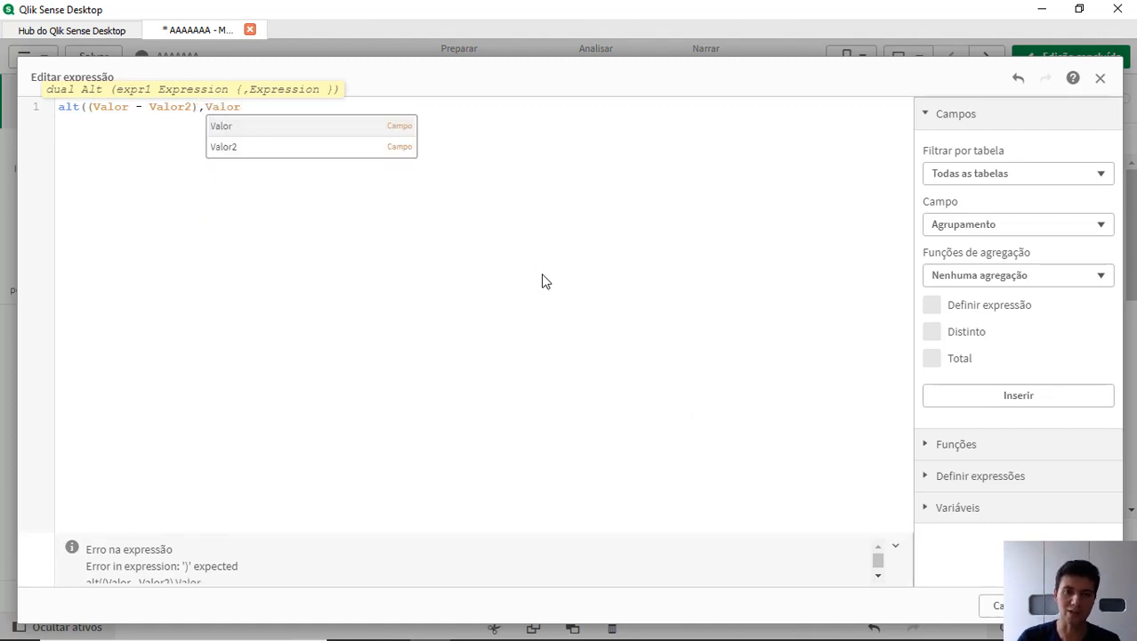
pyautogui.press('Escape')
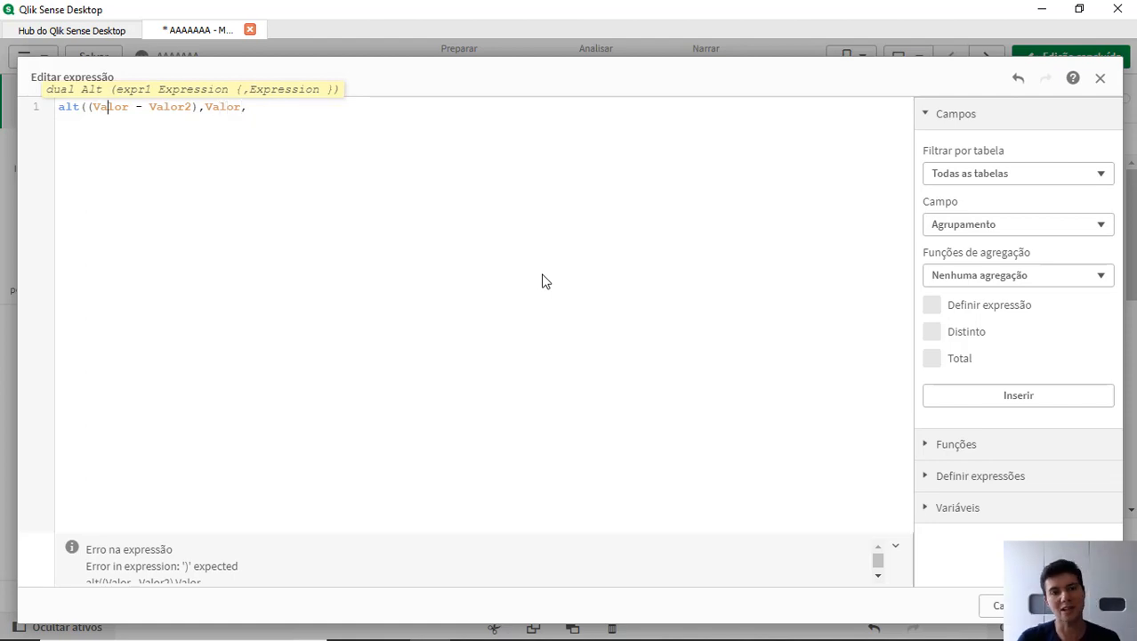
pyautogui.press('Right')
pyautogui.press('Right')
pyautogui.press('Right')
pyautogui.press('Right')
pyautogui.press('Right')
pyautogui.press('Right')
pyautogui.press('Right')
pyautogui.press('Right')
pyautogui.press('Right')
pyautogui.press('Right')
pyautogui.press('Right')
pyautogui.press('Right')
pyautogui.press('Right')
pyautogui.press('Right')
pyautogui.press('Right')
pyautogui.press('Right')
pyautogui.press('Right')
pyautogui.press('Right')
pyautogui.press('Right')
pyautogui.press('Right')
pyautogui.press('BackSpace')
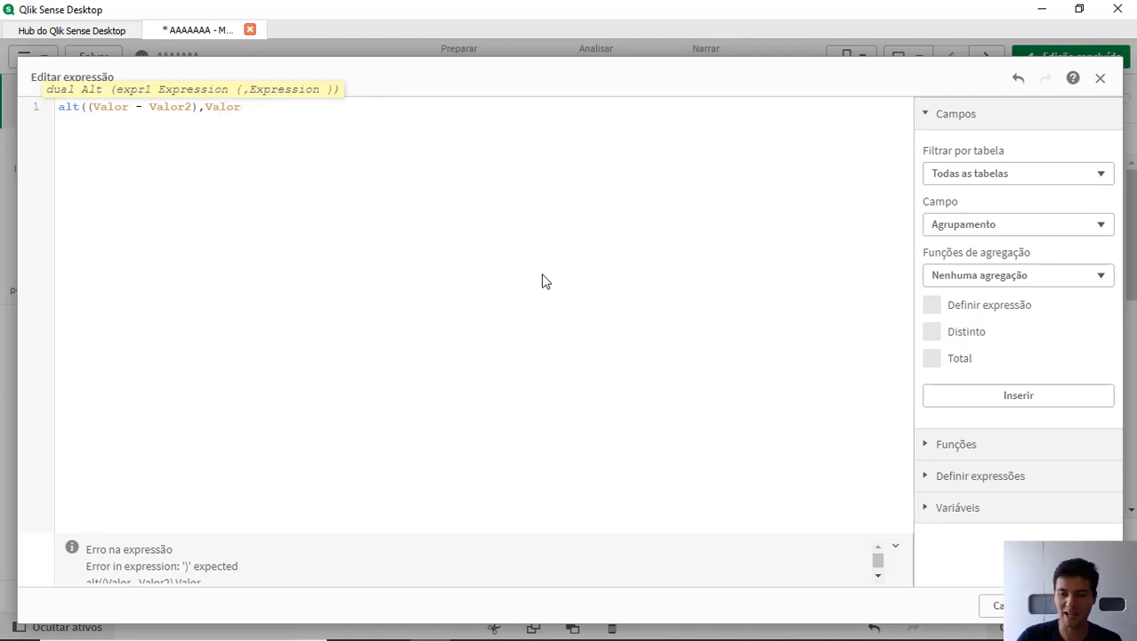
pyautogui.write(')')
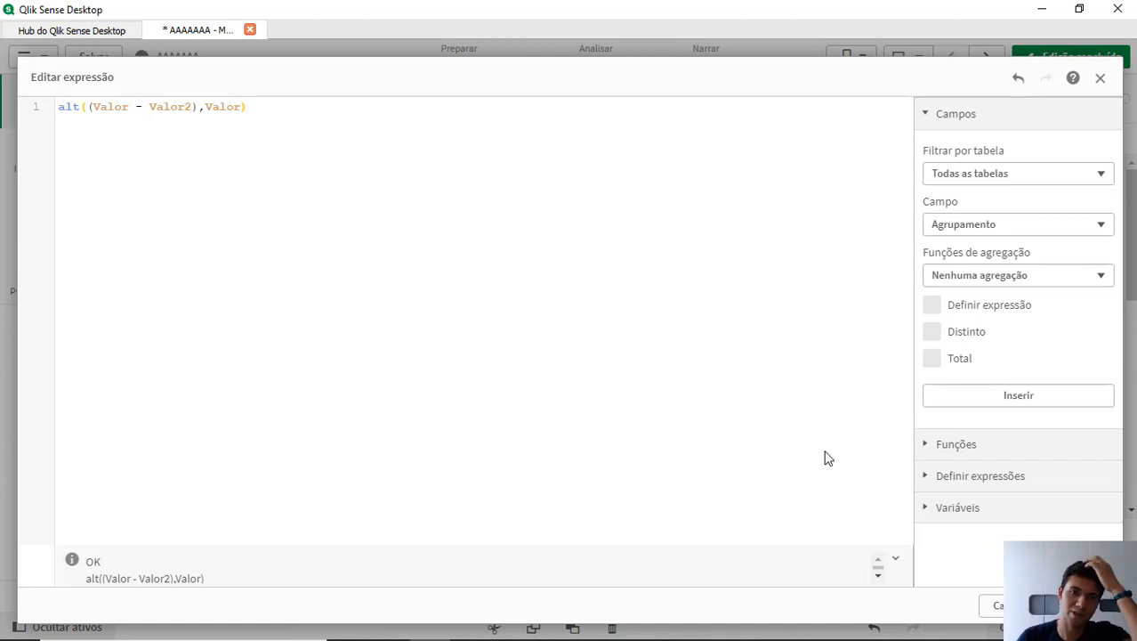
pyautogui.click(1078, 605)
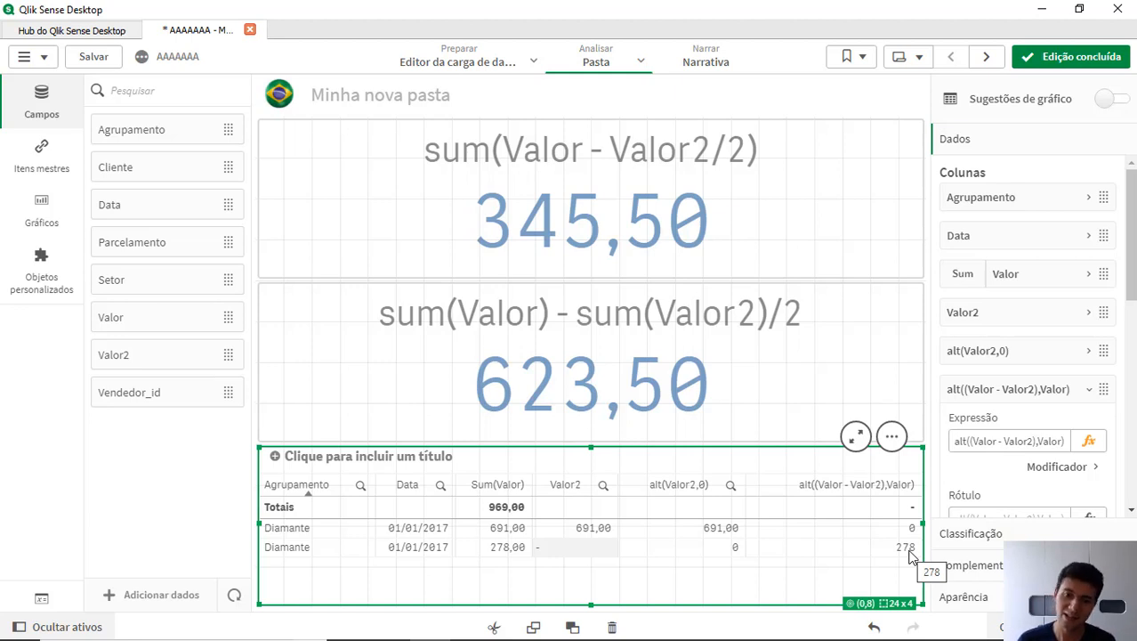
# Select the sum(Valor) - sum(Valor2)/2 KPI to review its expression, and finish editing to compare both KPIs in the sheet view
pyautogui.click(767, 347)
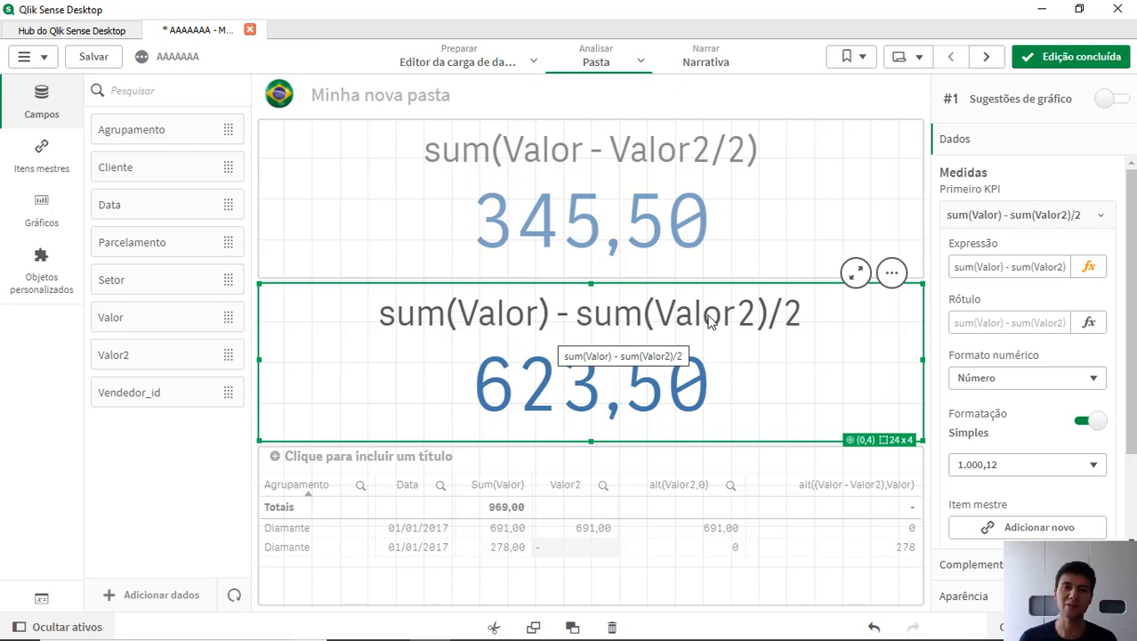
pyautogui.click(1058, 56)
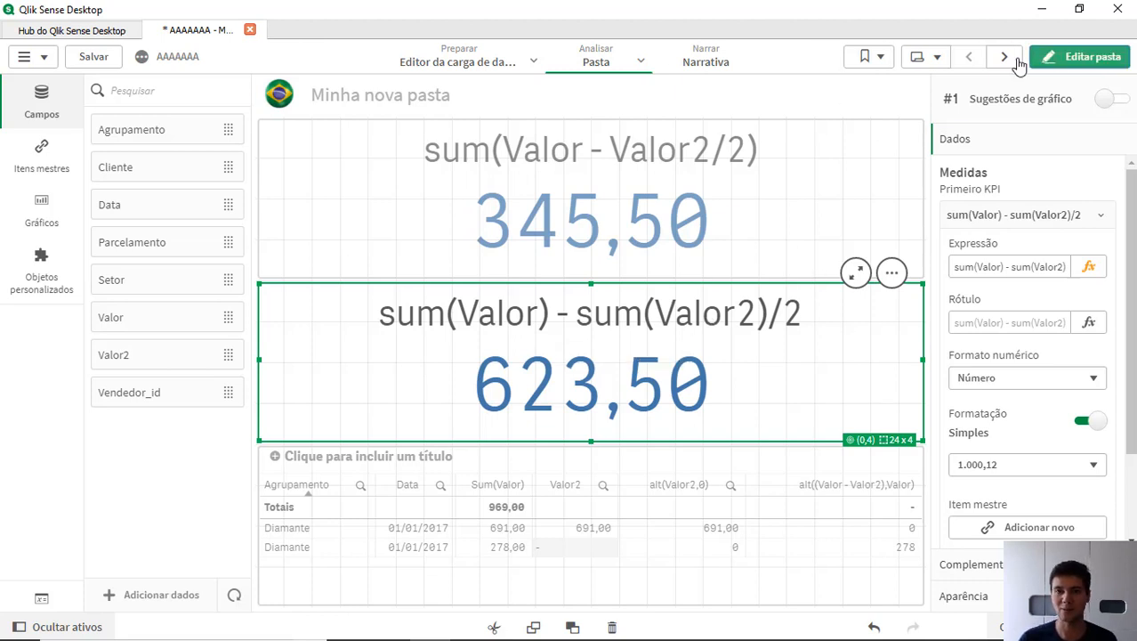
pyautogui.moveTo(555, 252)
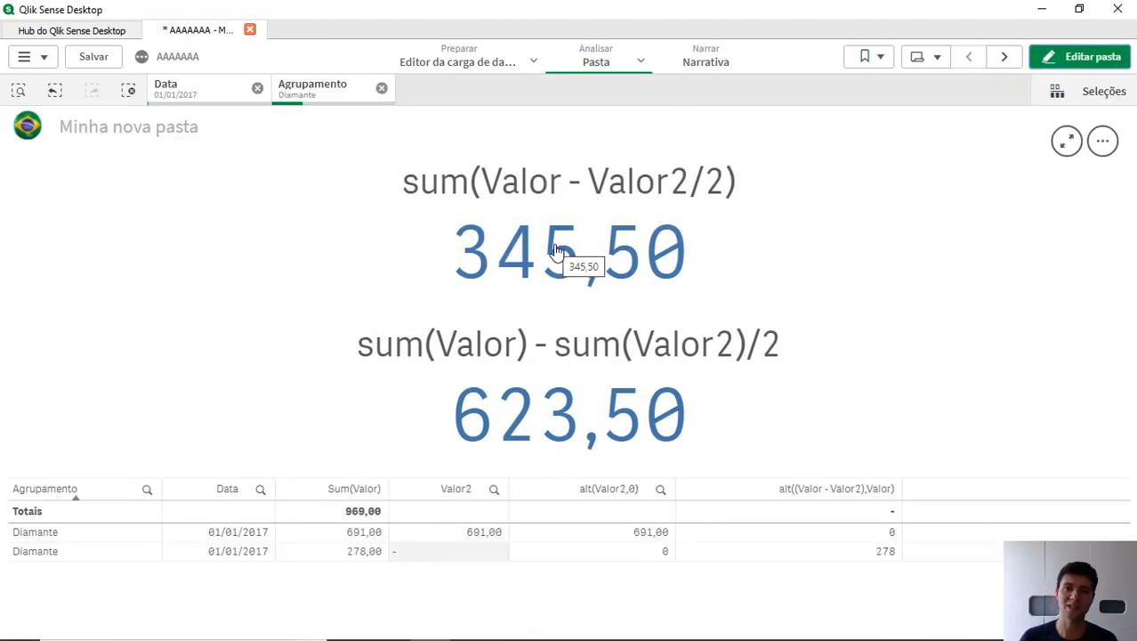